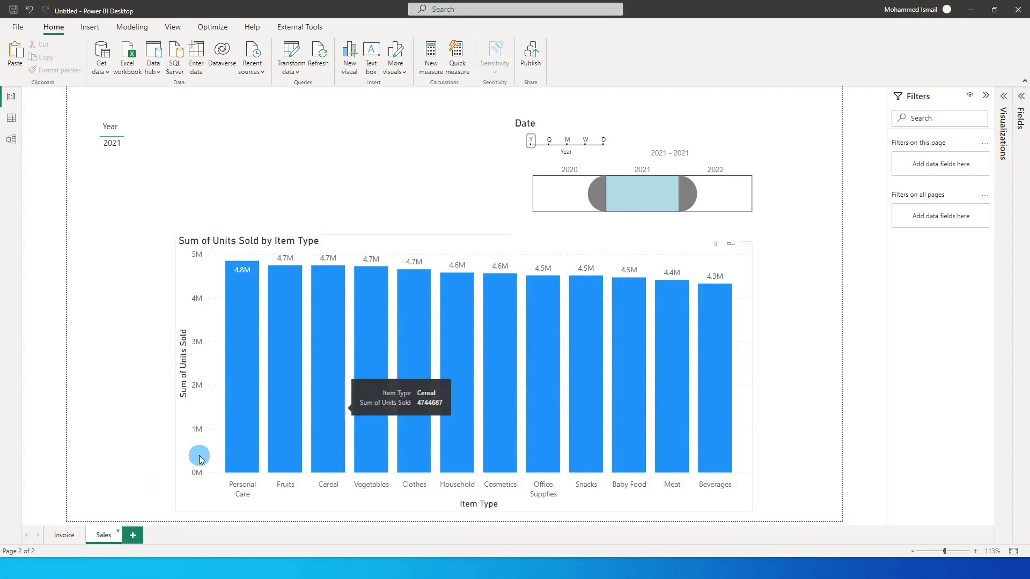
Open the Invoice page and select the 2021 year on the Date timeline.
left_click(64, 536)
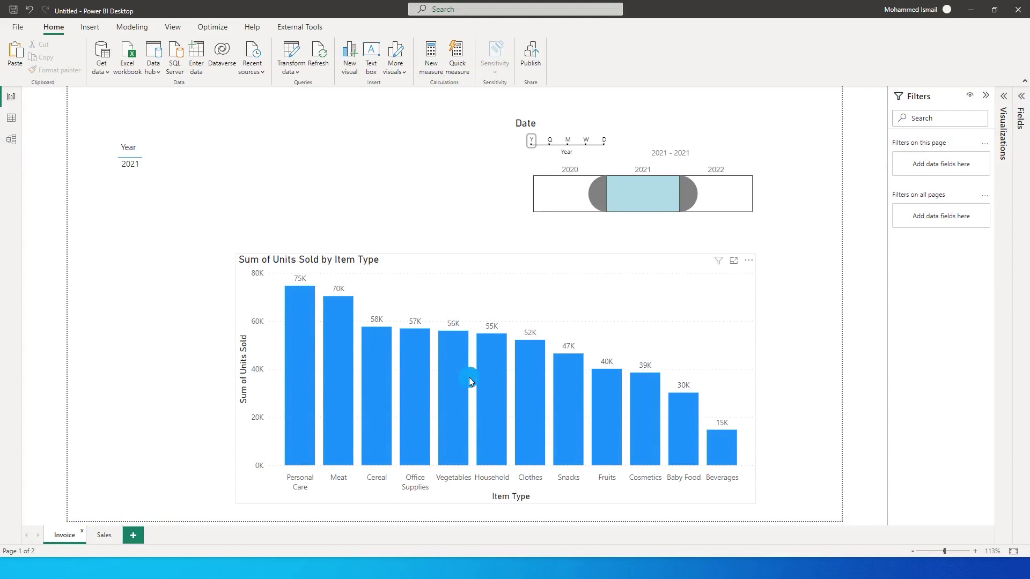
left_click(647, 195)
Filter the timeline to 2020 and confirm the Sales page also shows 2020.
left_click_drag(647, 194, 578, 193)
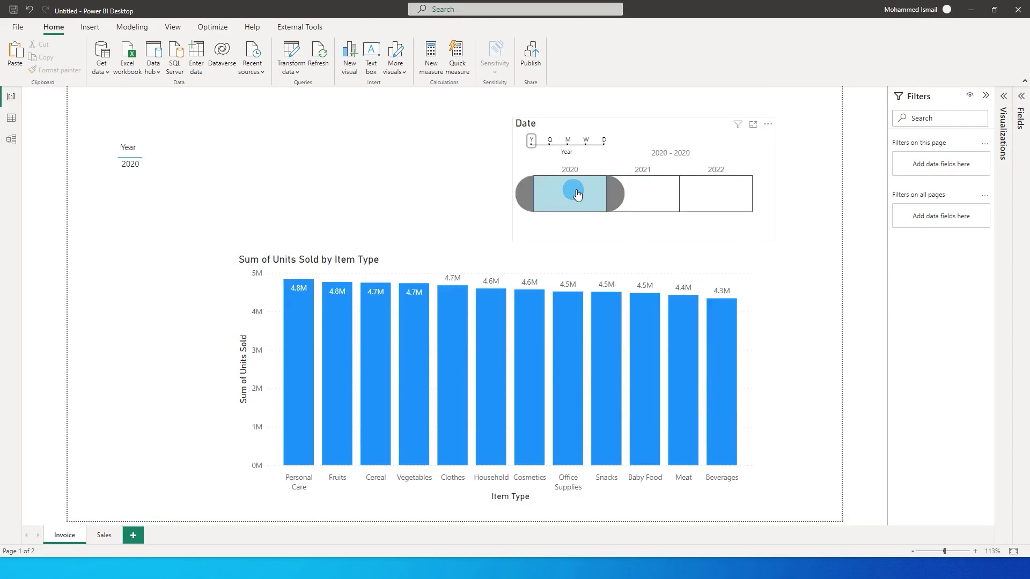
left_click(103, 534)
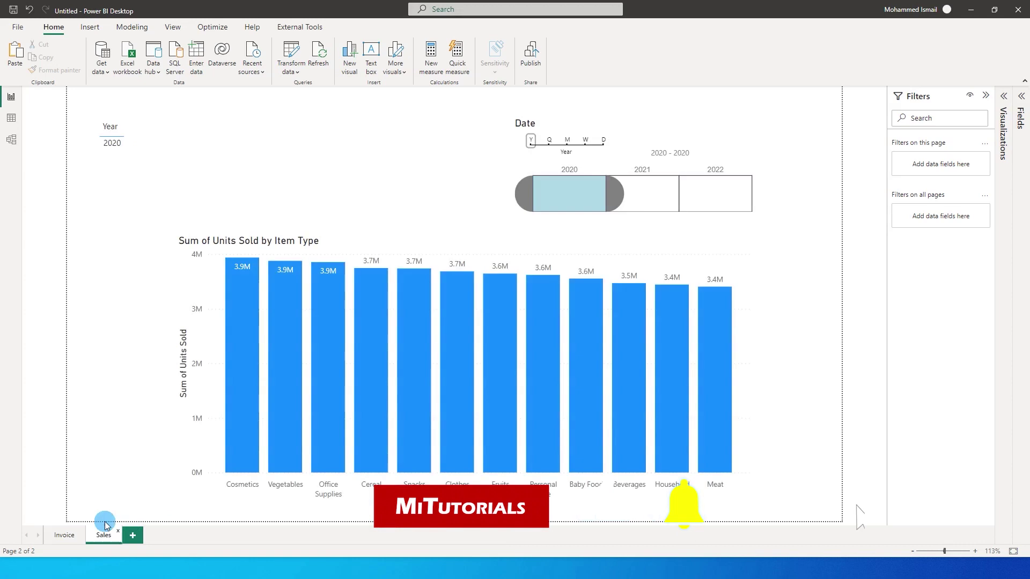
left_click(574, 190)
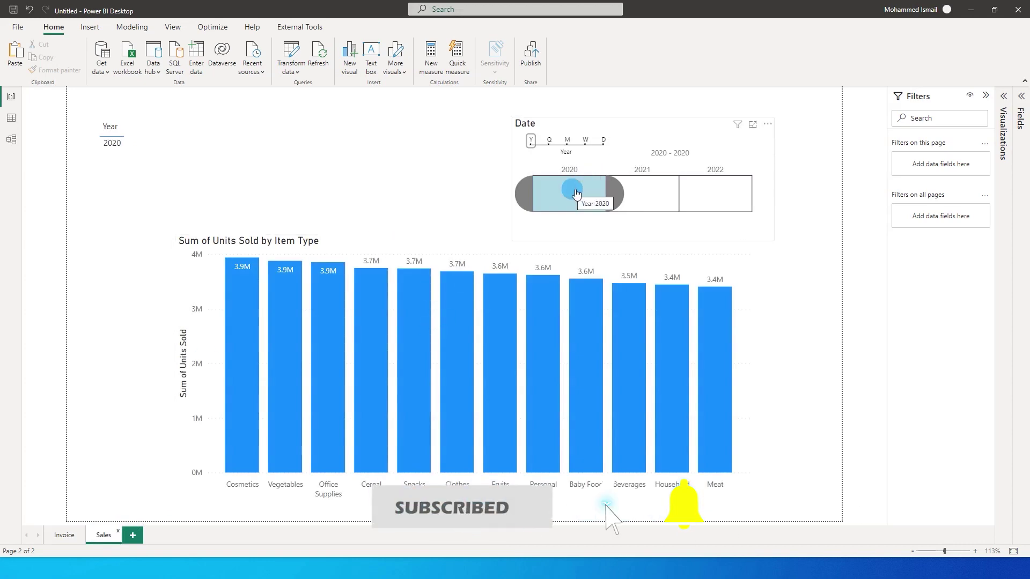
left_click(576, 196)
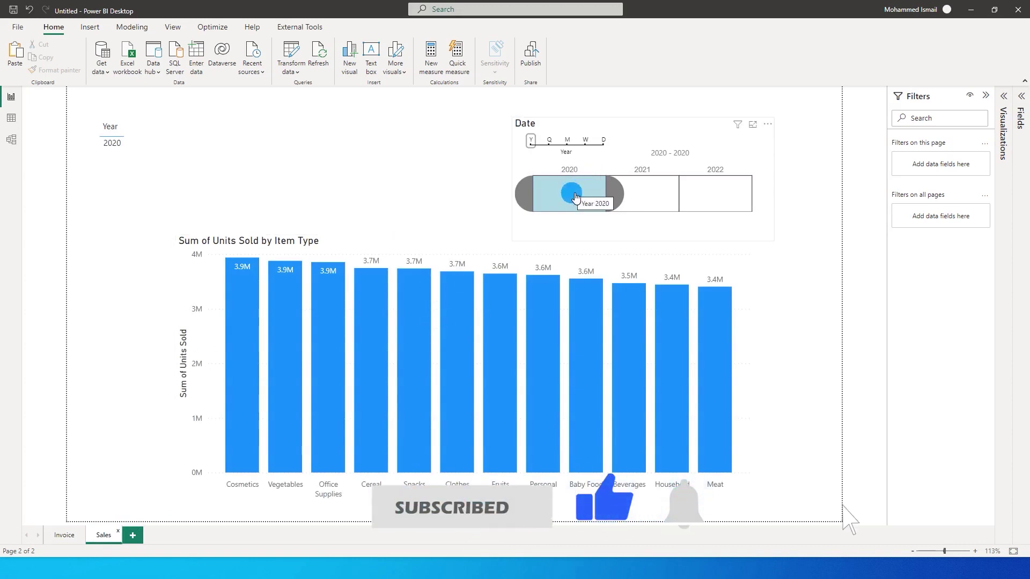
Set the Invoice page timeline back to 2021 and check the Sales page's 2021 values.
left_click(68, 536)
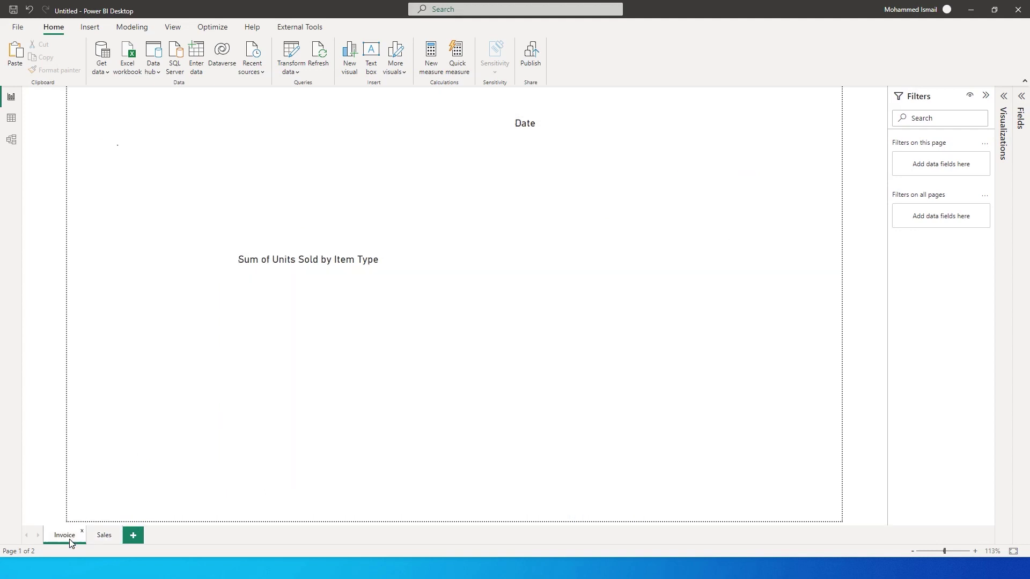
left_click(655, 193)
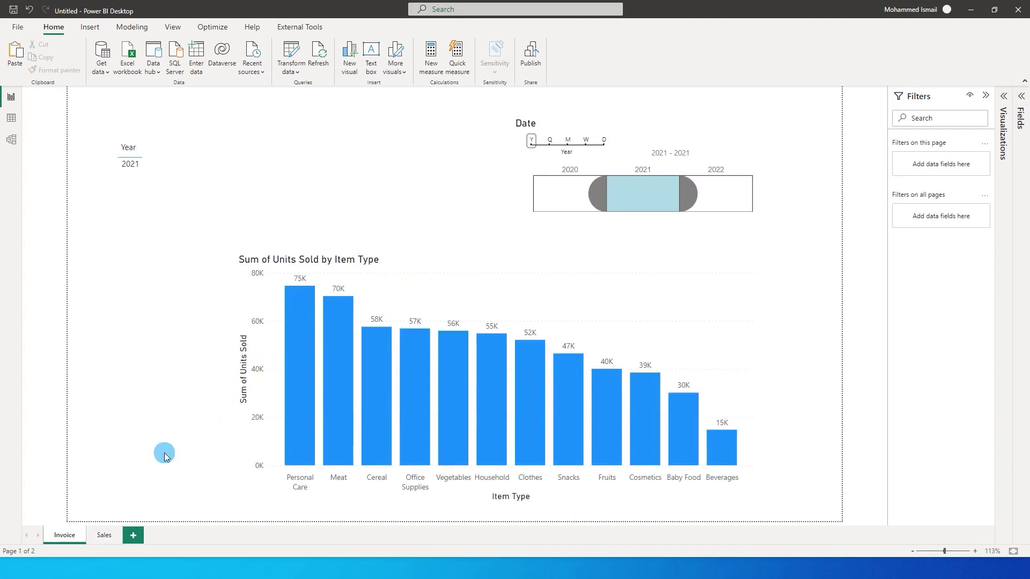
left_click(103, 538)
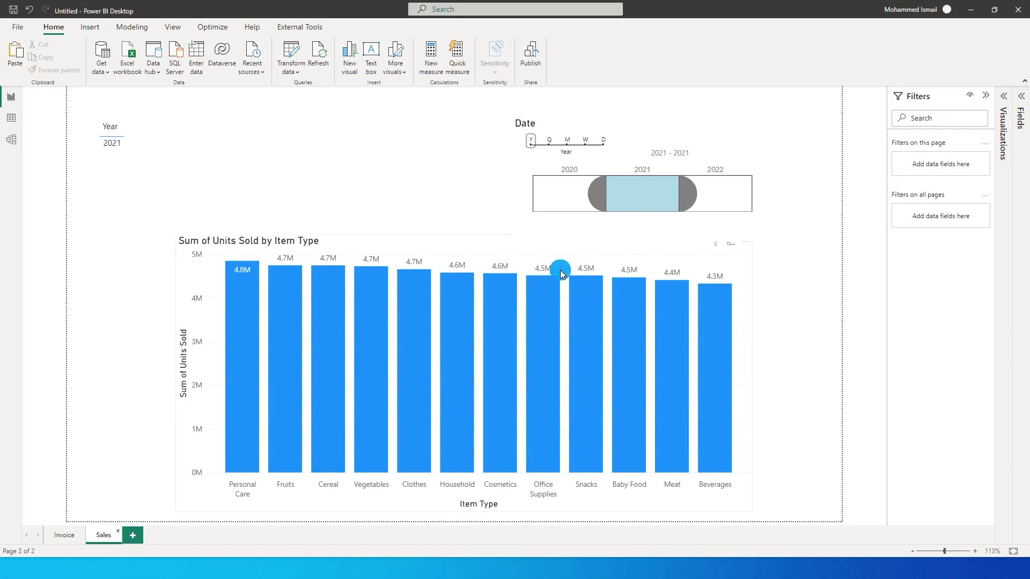
In Table view, browse the Sales table rows, then the Invoices table's 19,986 rows.
left_click(12, 118)
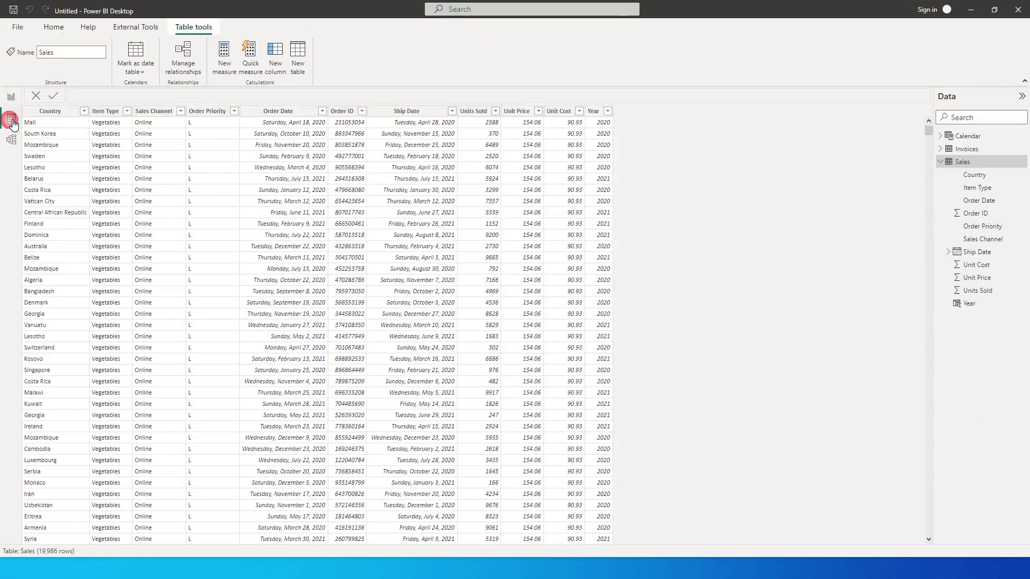
left_click(978, 163)
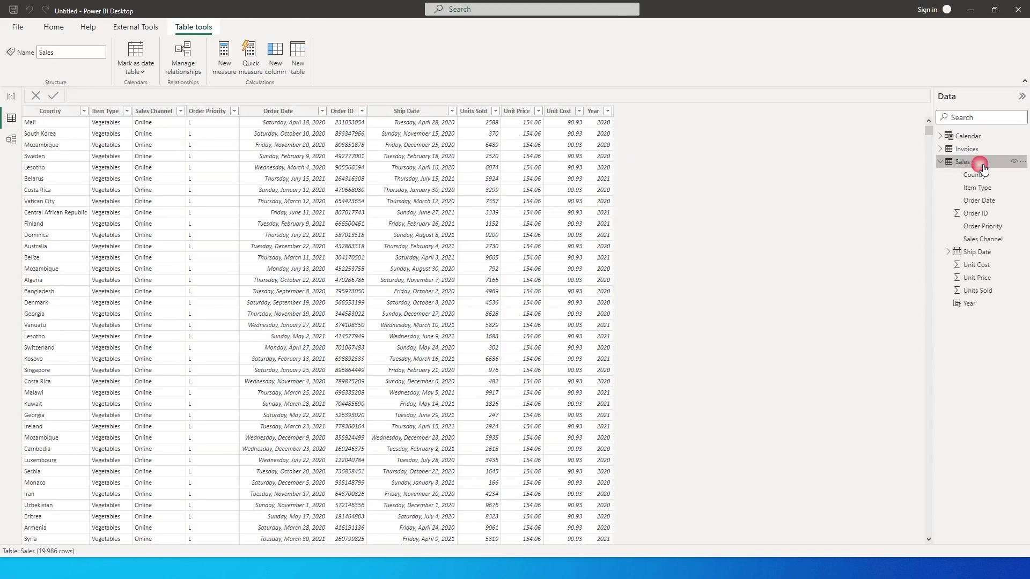
left_click(966, 149)
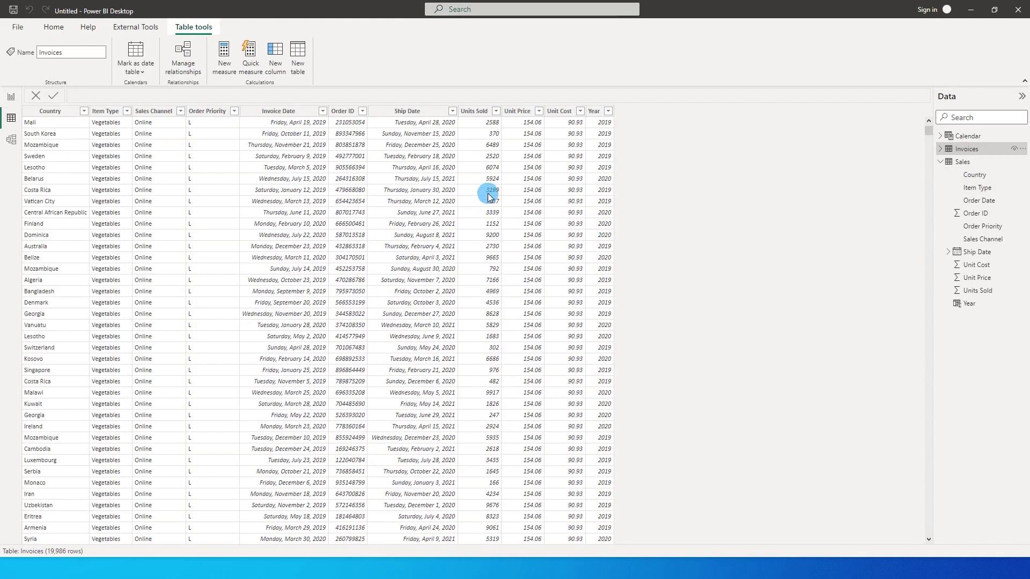
Back in Report view, stretch the Date timeline to span 2020 through 2022.
left_click(12, 97)
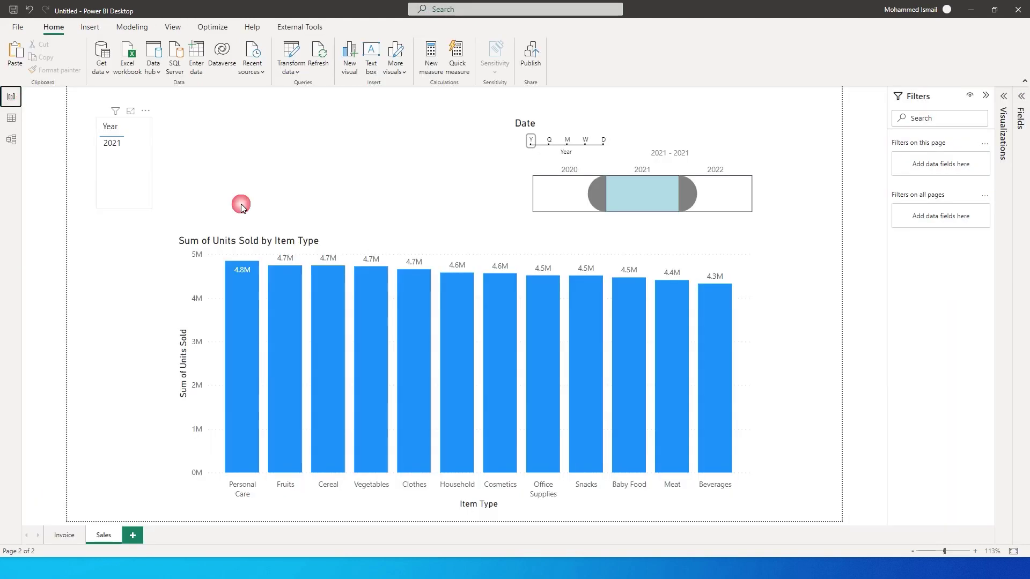
left_click(606, 146)
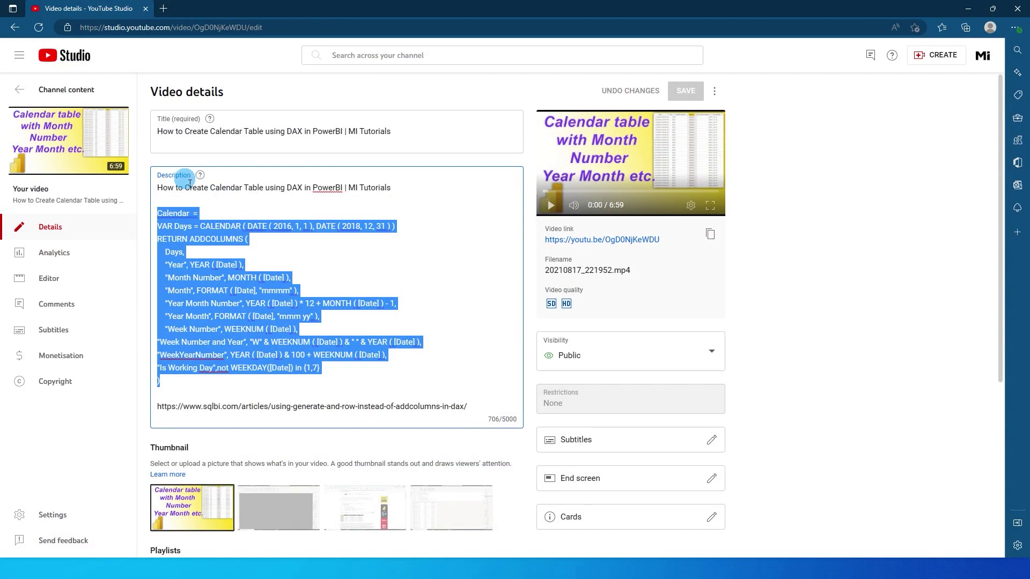
Copy the Calendar DAX code from the YouTube Studio video description into Power BI.
left_click(343, 219)
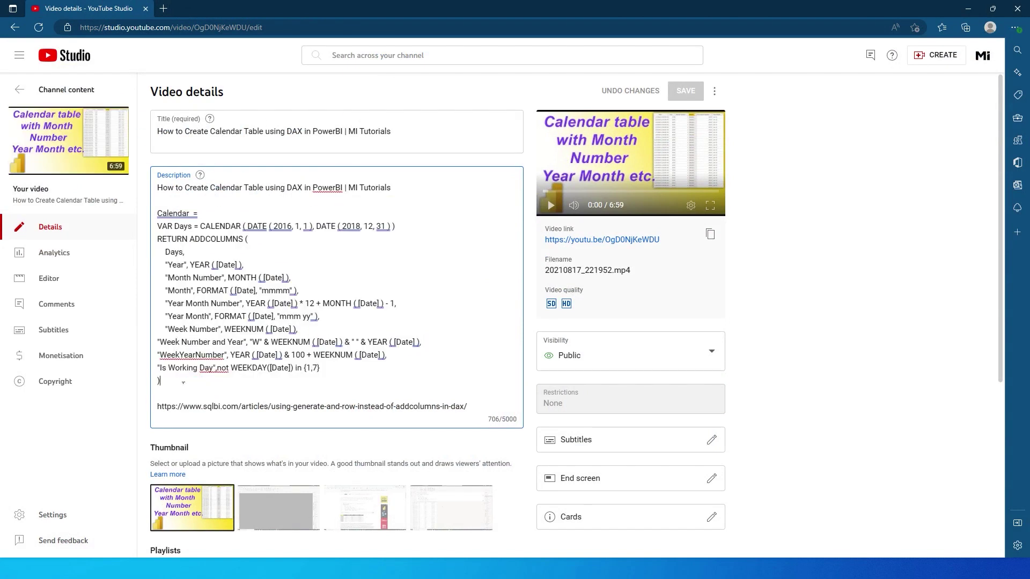
left_click_drag(190, 384, 166, 225)
key("ctrl+c")
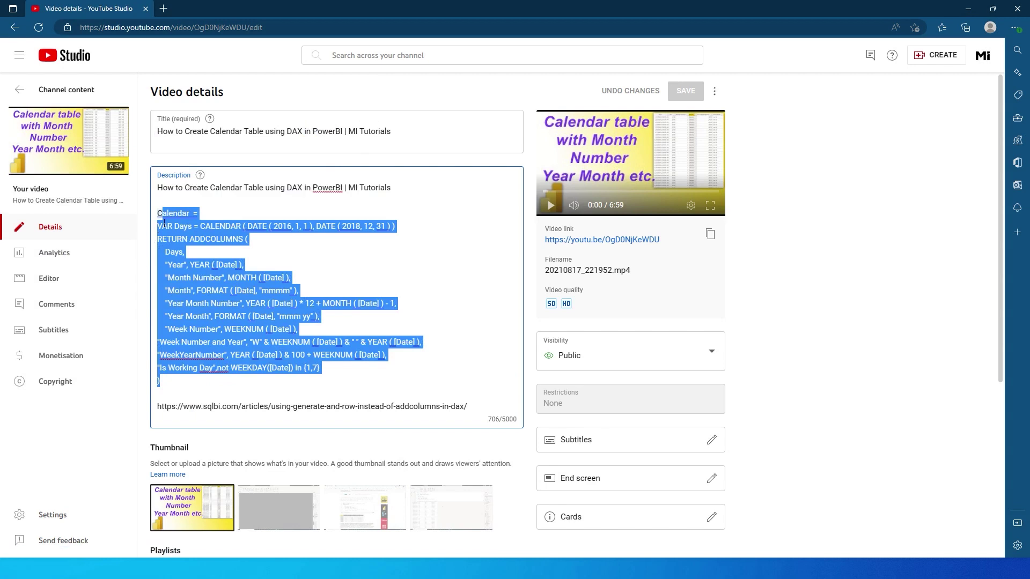
right_click(284, 246)
key("alt+Tab")
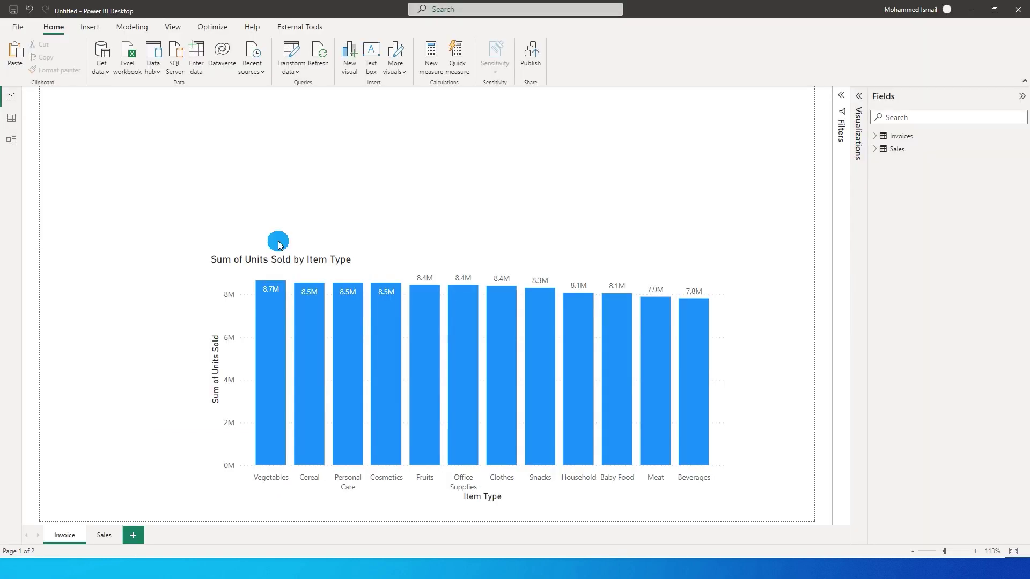
Start a new table from the pasted Calendar DAX and select its hard-coded 2016 start date.
left_click(134, 28)
left_click(138, 69)
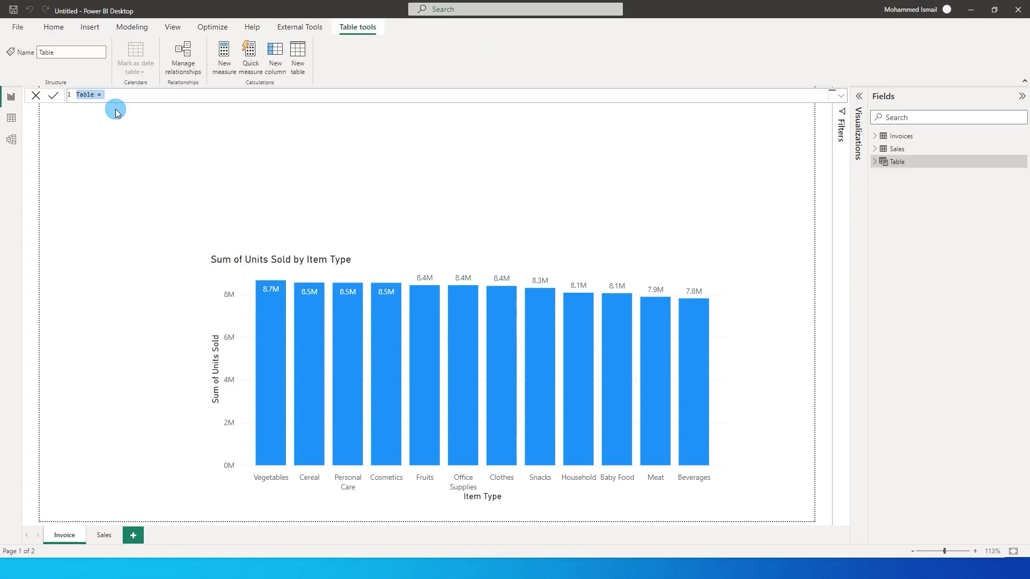
key("ctrl+v")
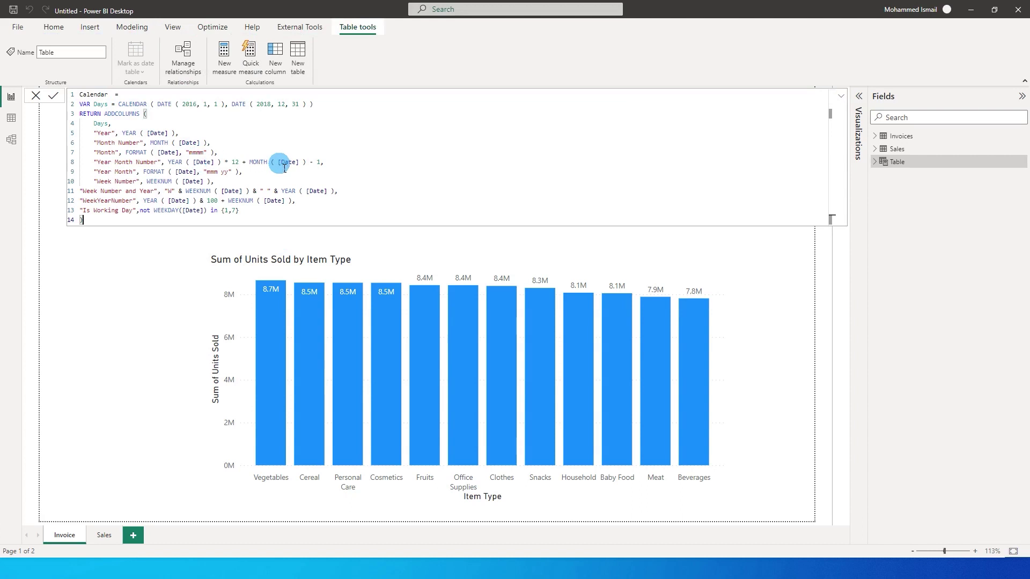
scroll(356, 198, "up", 5, "ctrl")
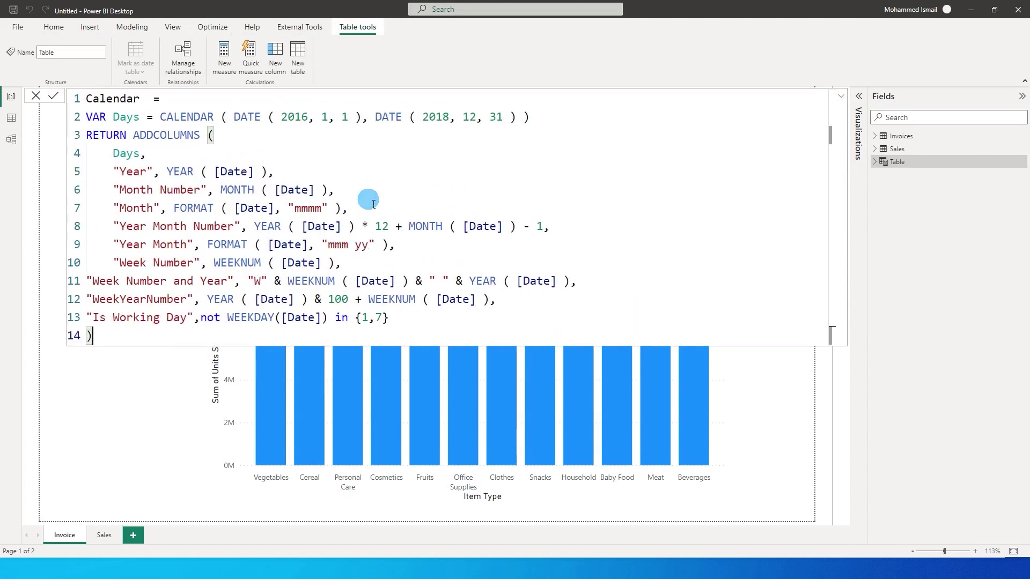
left_click_drag(235, 118, 364, 124)
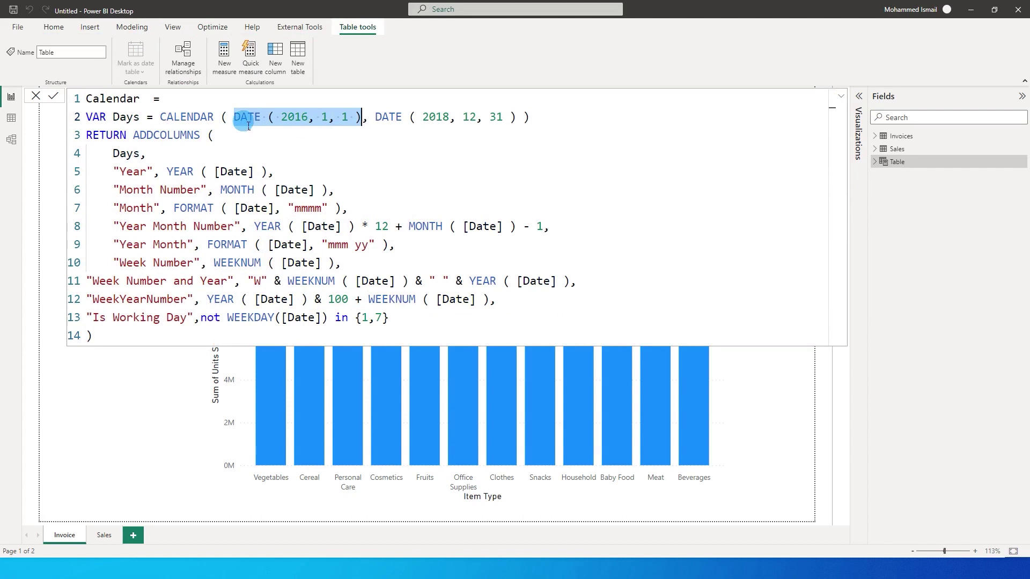
left_click_drag(234, 117, 525, 124)
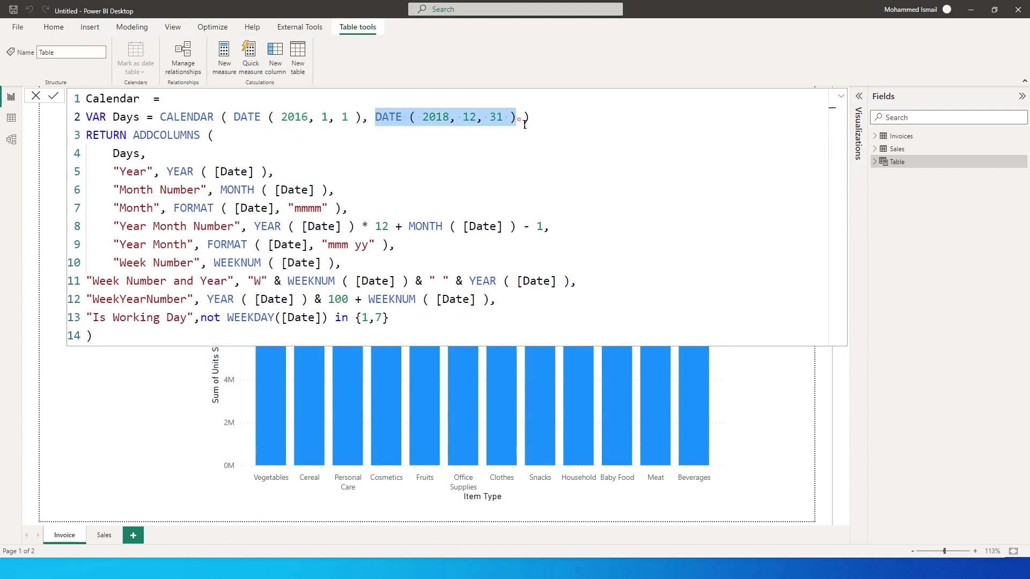
left_click_drag(234, 117, 364, 124)
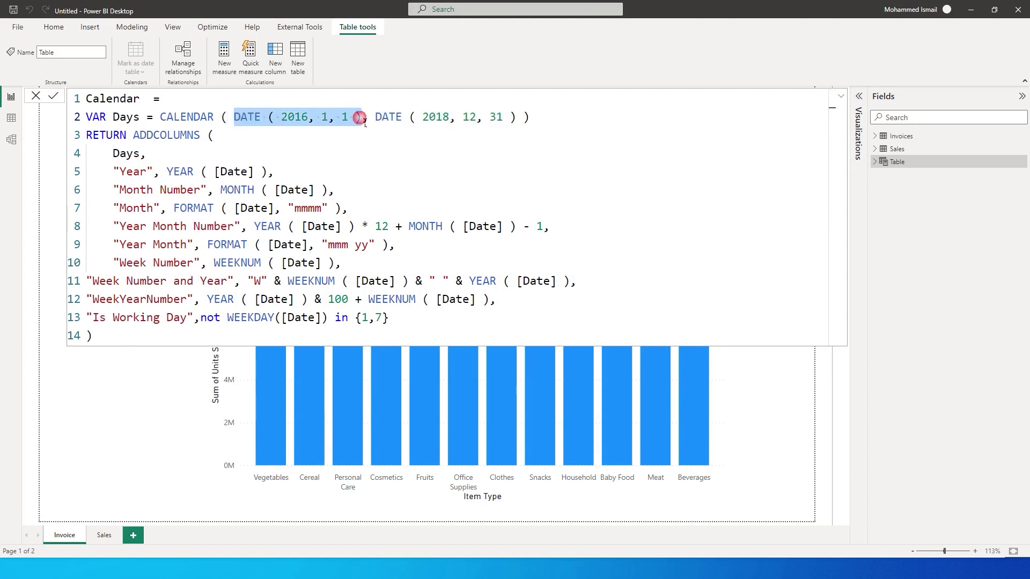
Replace the Calendar start date with MIN(Sales[Order Date]) and commit the formula.
type("MIN(")
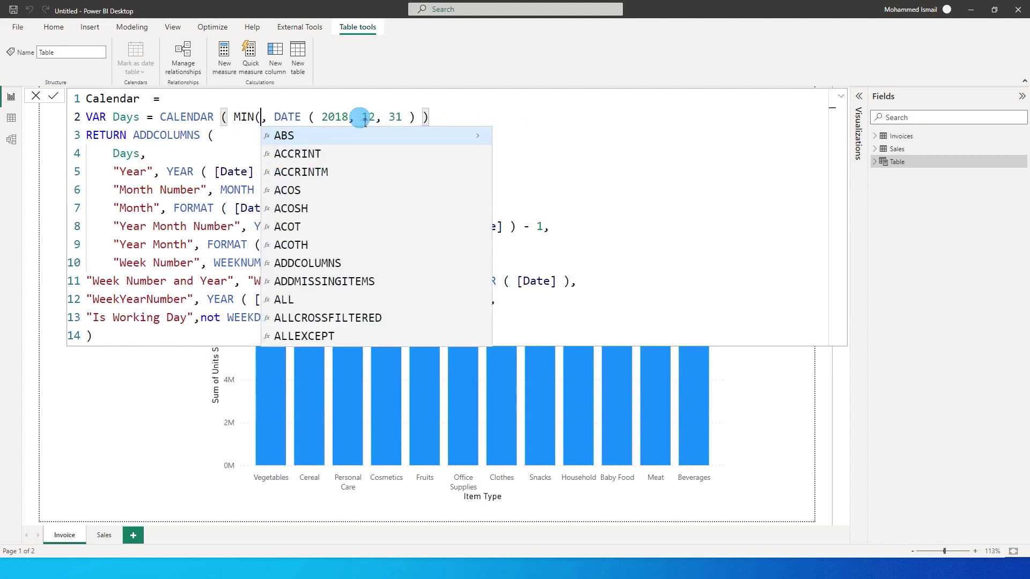
type("order")
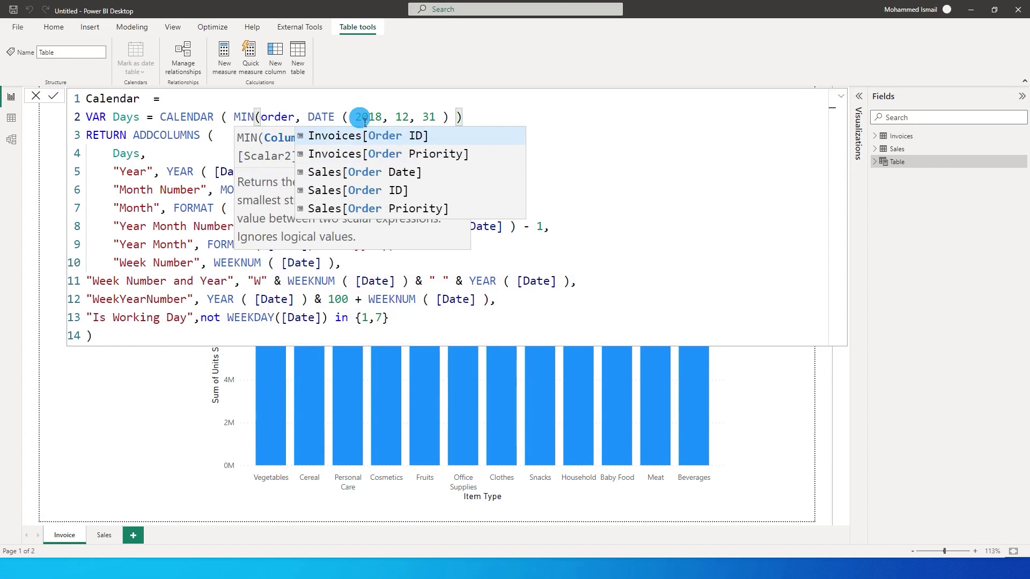
key("Down")
key("Down")
key("Tab")
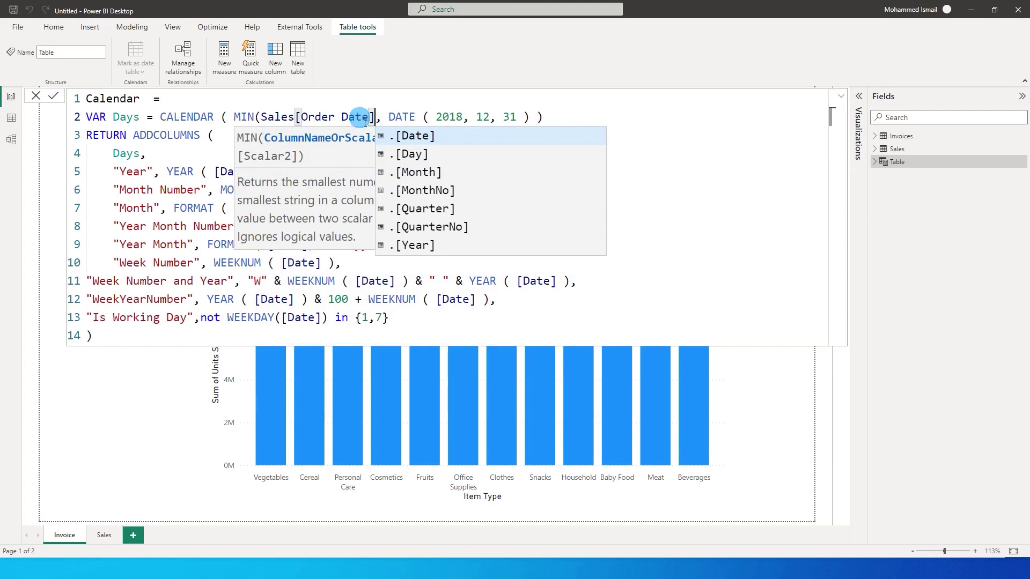
type(")")
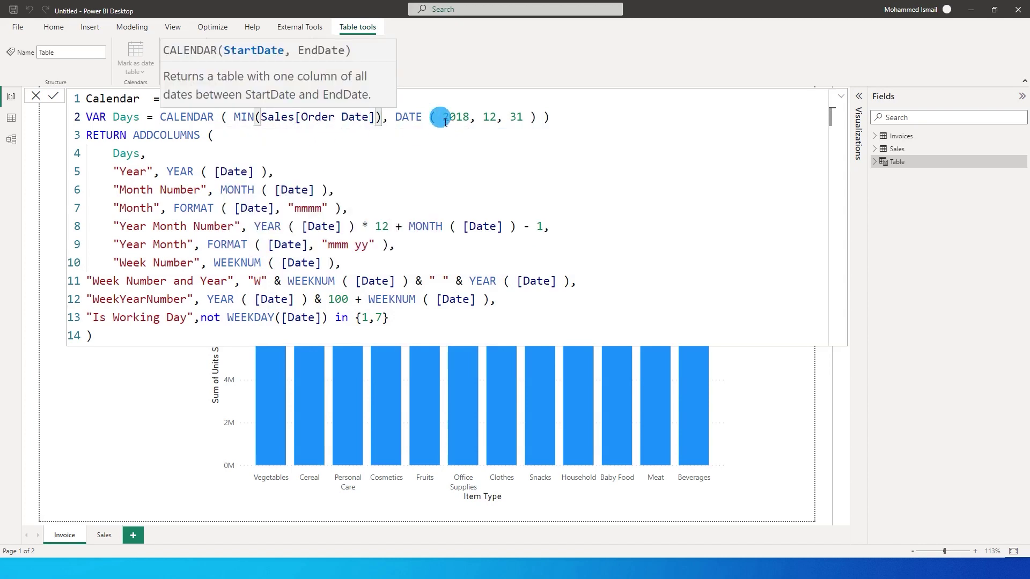
left_click_drag(441, 117, 518, 123)
key("Return")
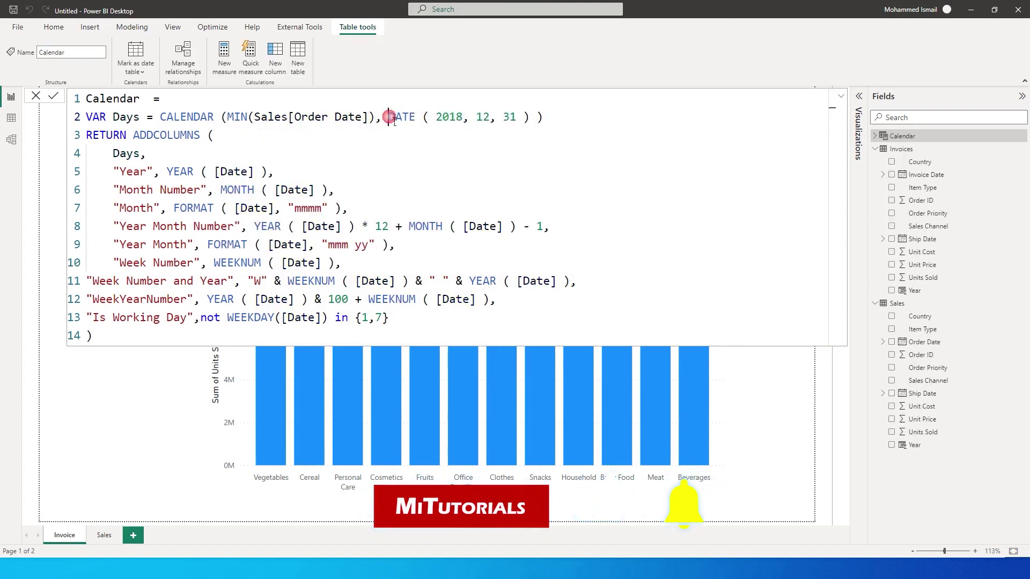
Replace the fixed 2018 end date with MAX(Sales[Order Date]) and commit the formula.
left_click(389, 118)
left_click_drag(399, 122, 524, 115)
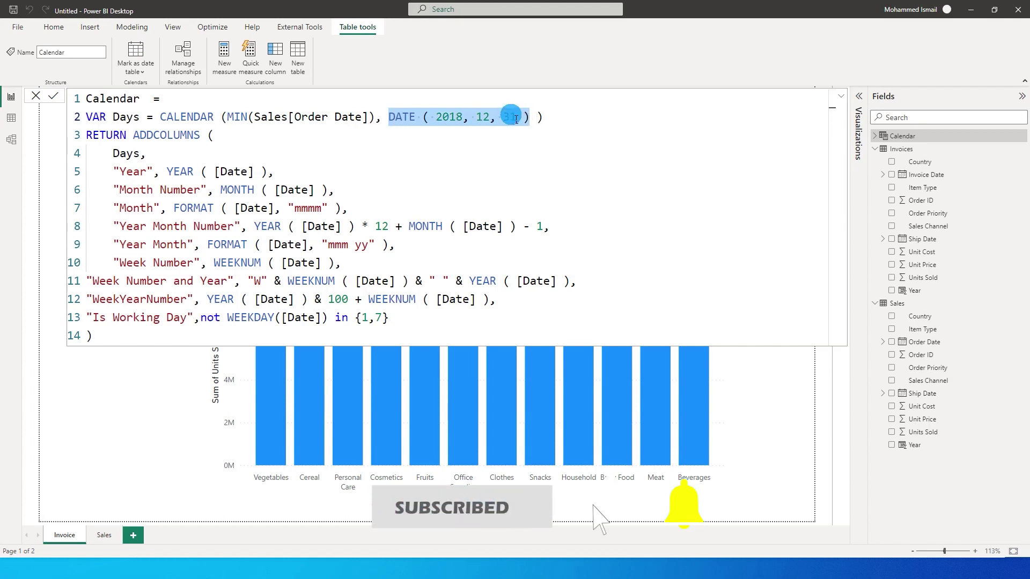
type("max(order")
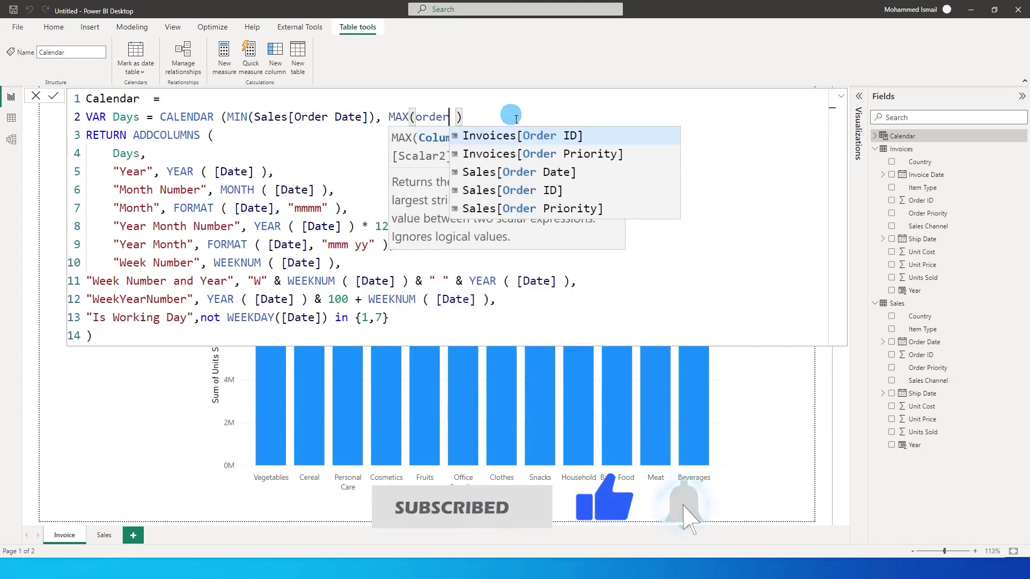
key("Down")
key("Down")
key("Up")
key("Tab")
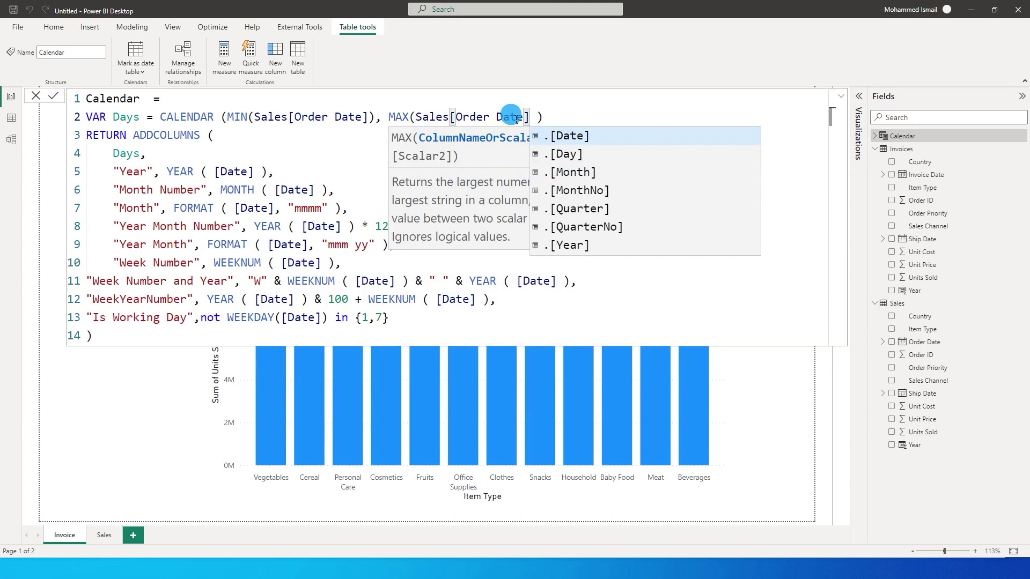
key("Escape")
type(")")
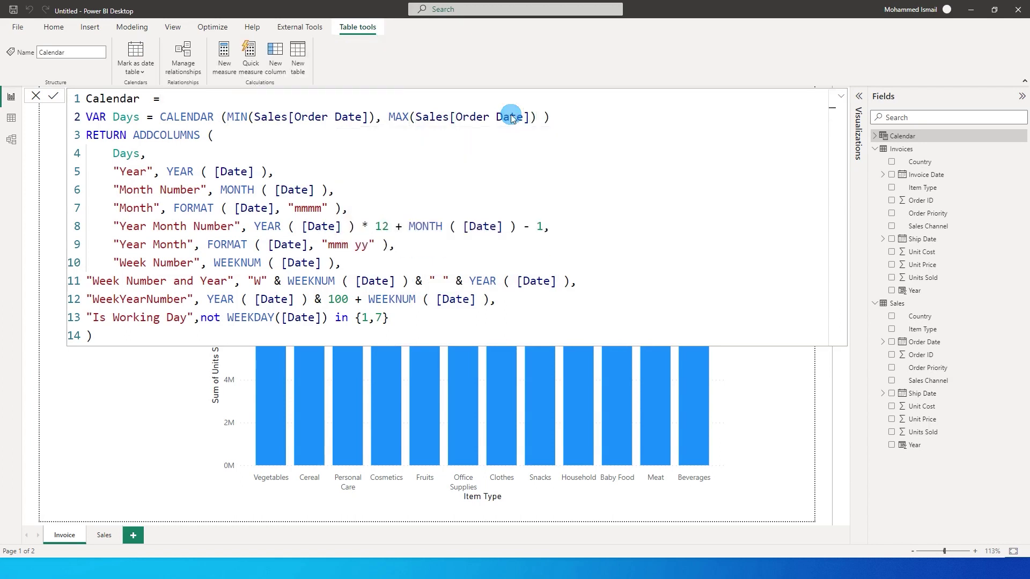
key("Return")
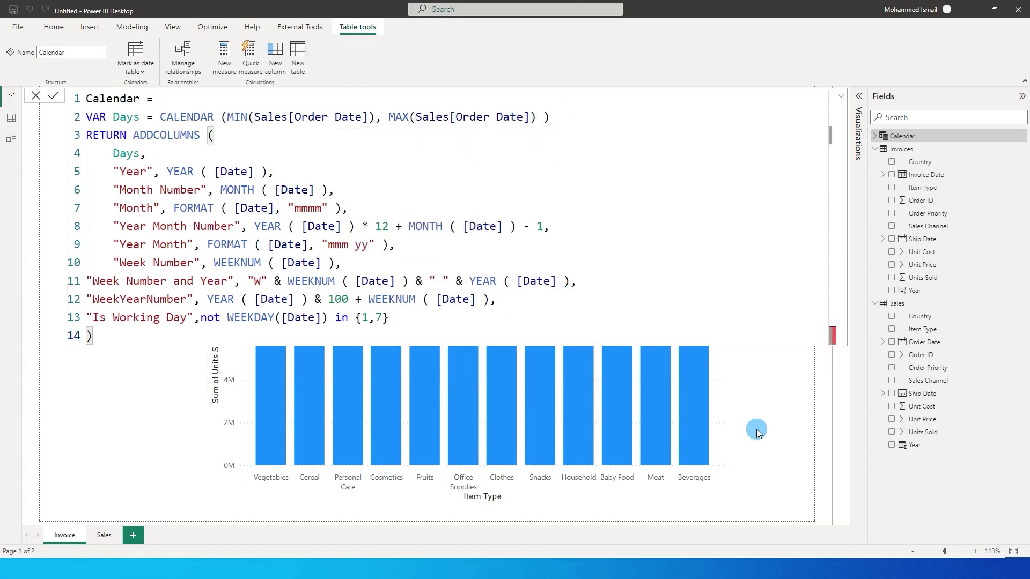
Review the new Calendar table's rows and formula in Table view, then open Model view.
left_click(11, 118)
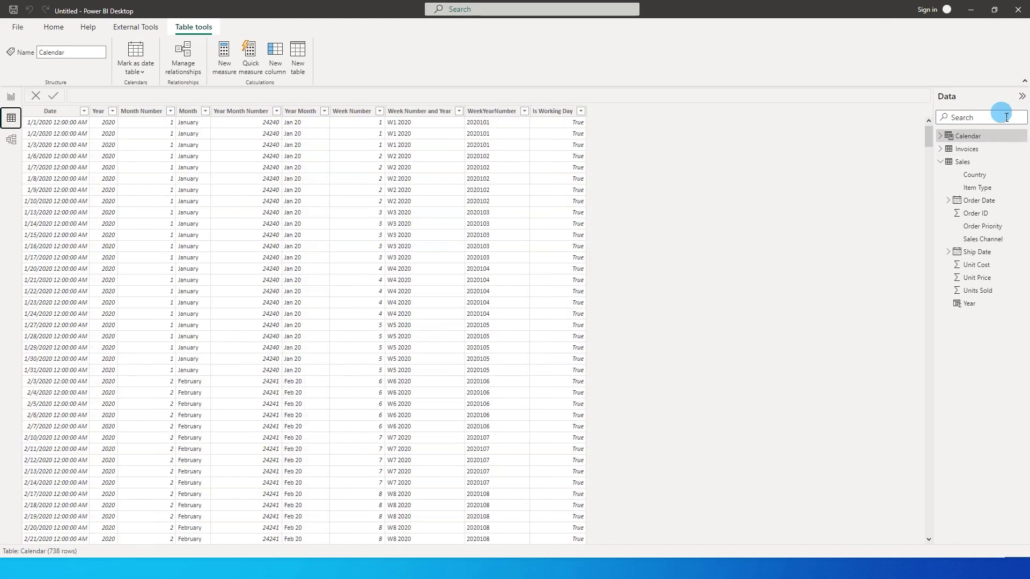
left_click(975, 142)
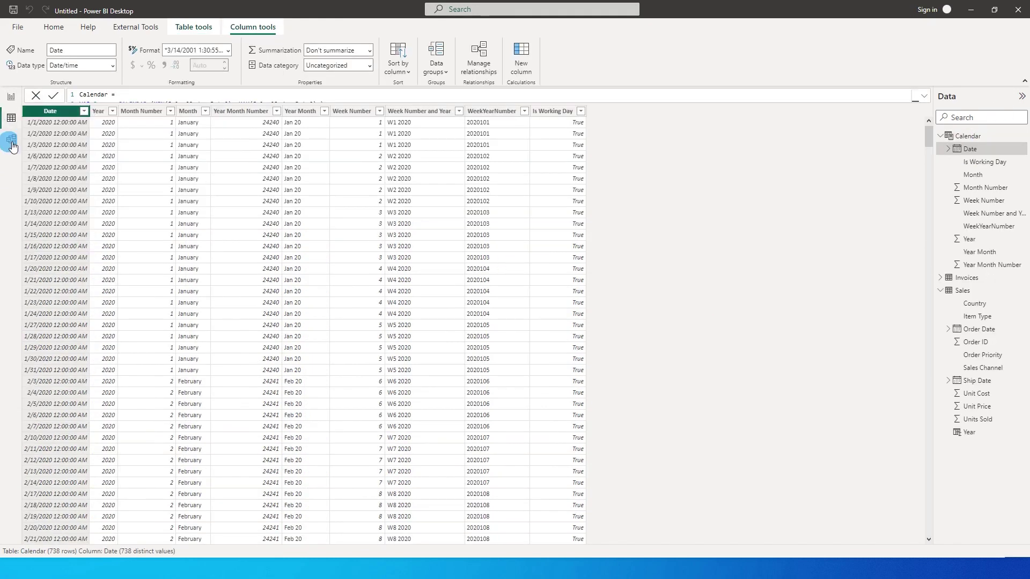
left_click(11, 140)
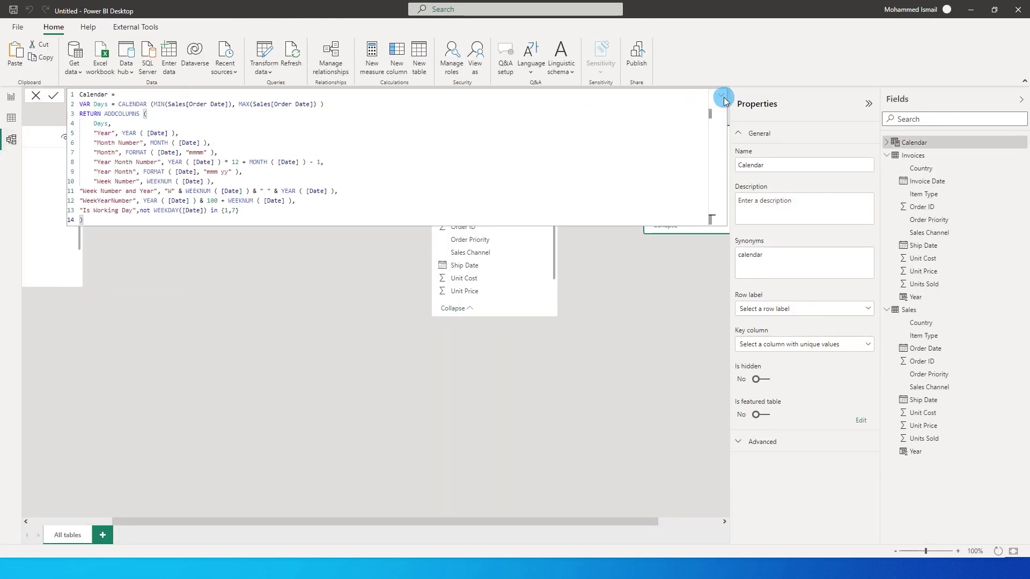
Relate Calendar[Date] to Invoices[Invoice Date] and Sales[Order Date] in the model diagram.
left_click(34, 98)
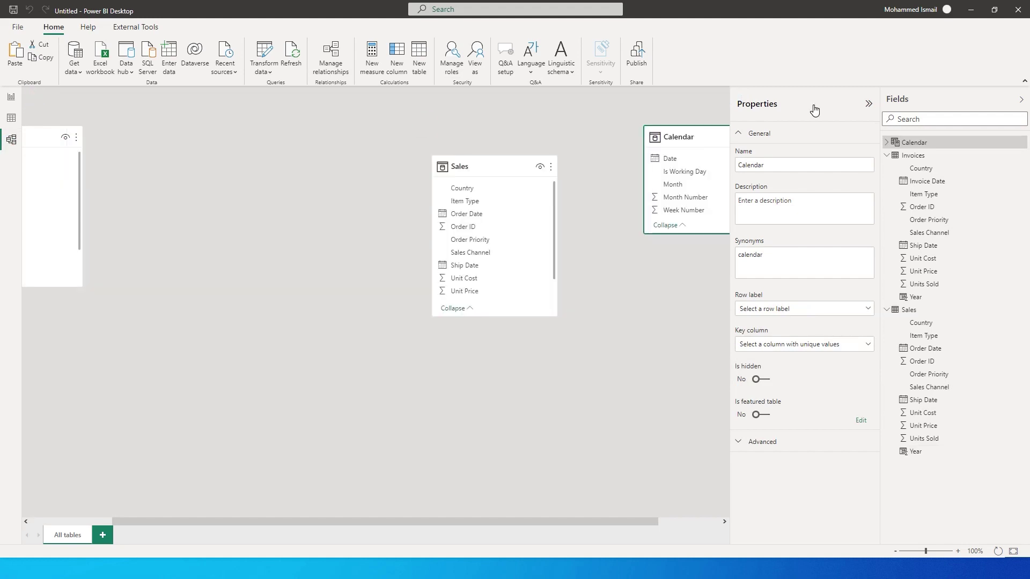
scroll(437, 523, "left", 2)
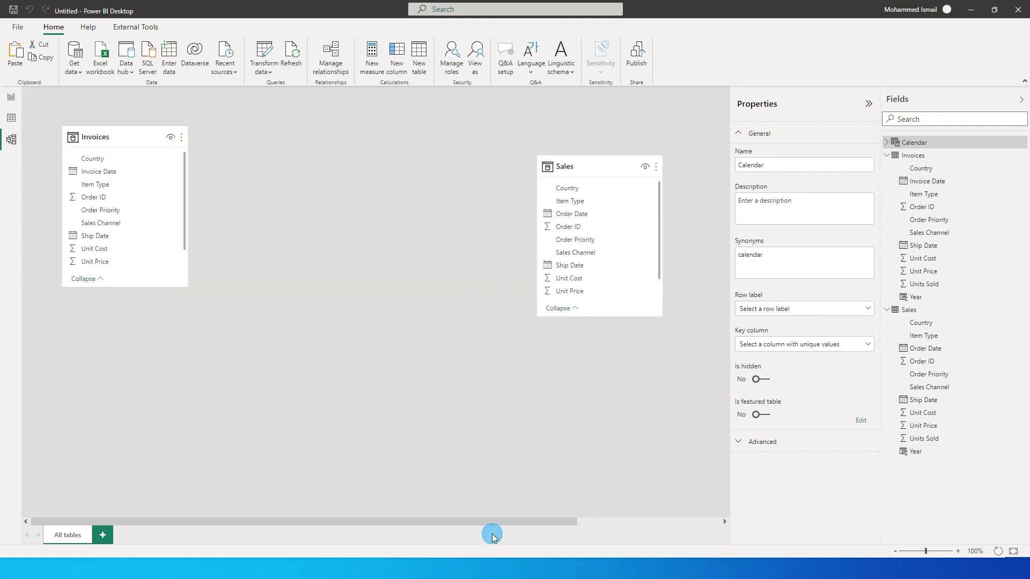
scroll(517, 518, "right", 3)
left_click_drag(563, 176, 388, 205)
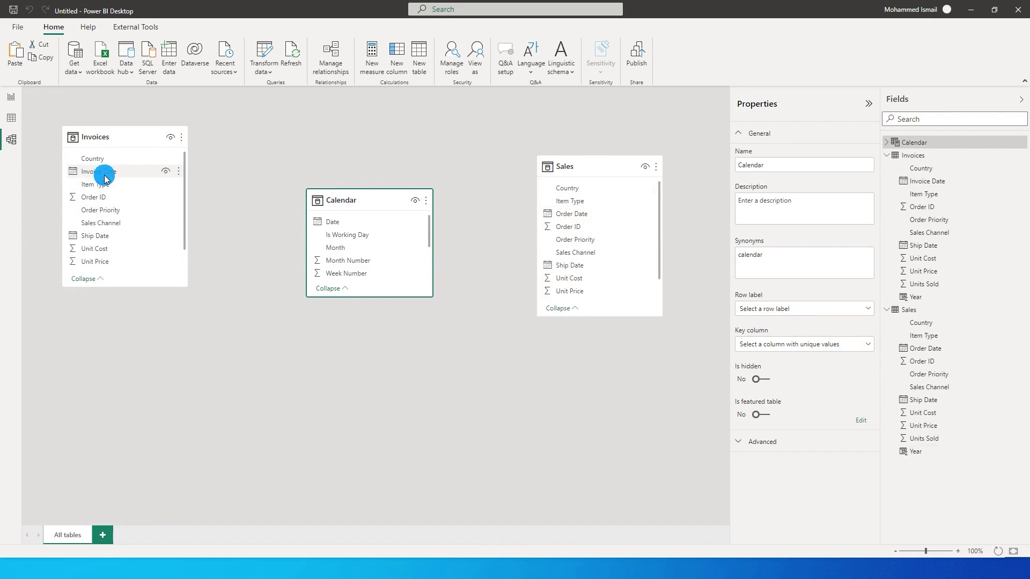
left_click_drag(106, 178, 334, 225)
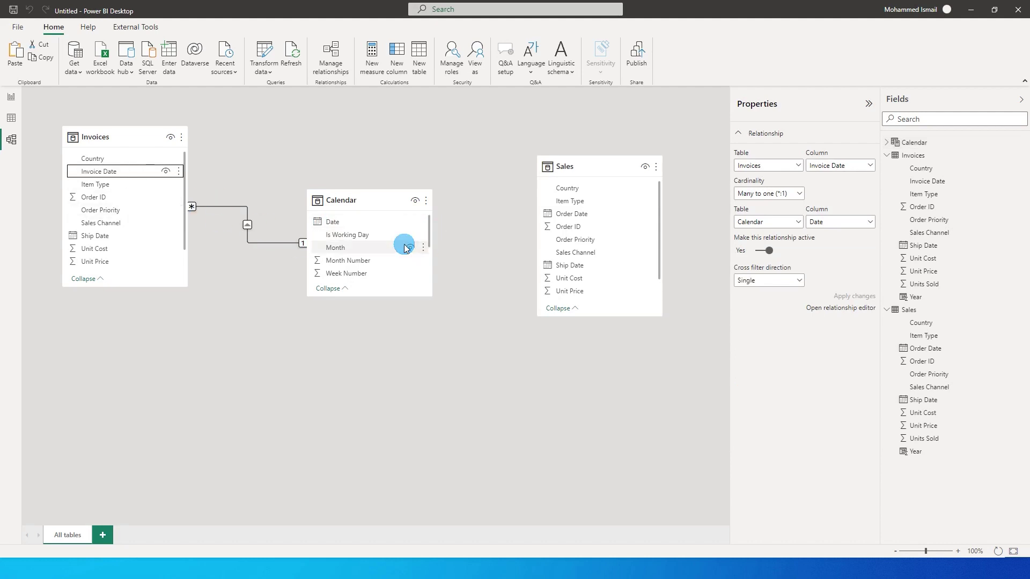
left_click_drag(348, 222, 593, 210)
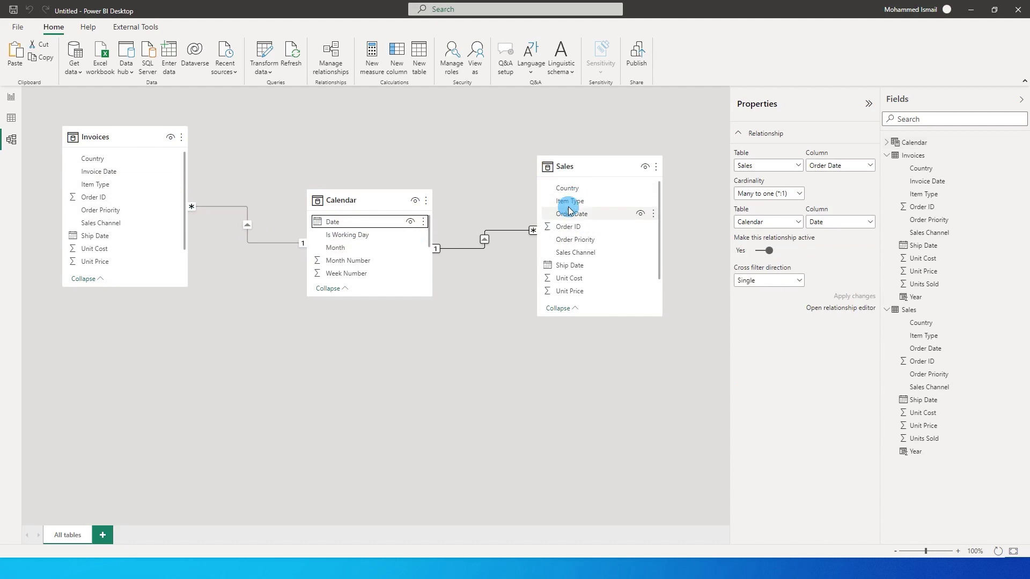
left_click(10, 97)
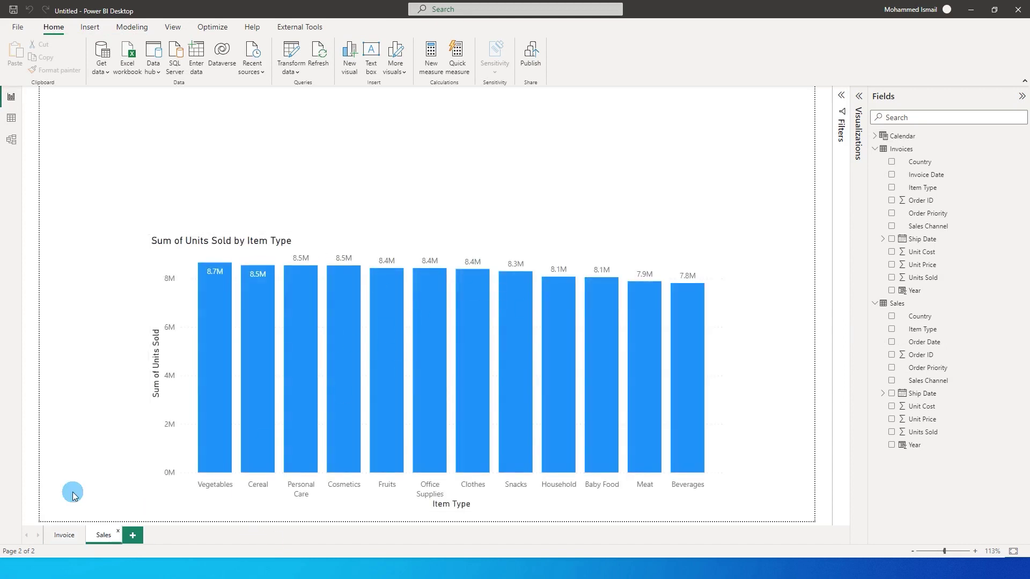
Add a Timeline visual to the Sales page and place it above the chart.
left_click(1021, 99)
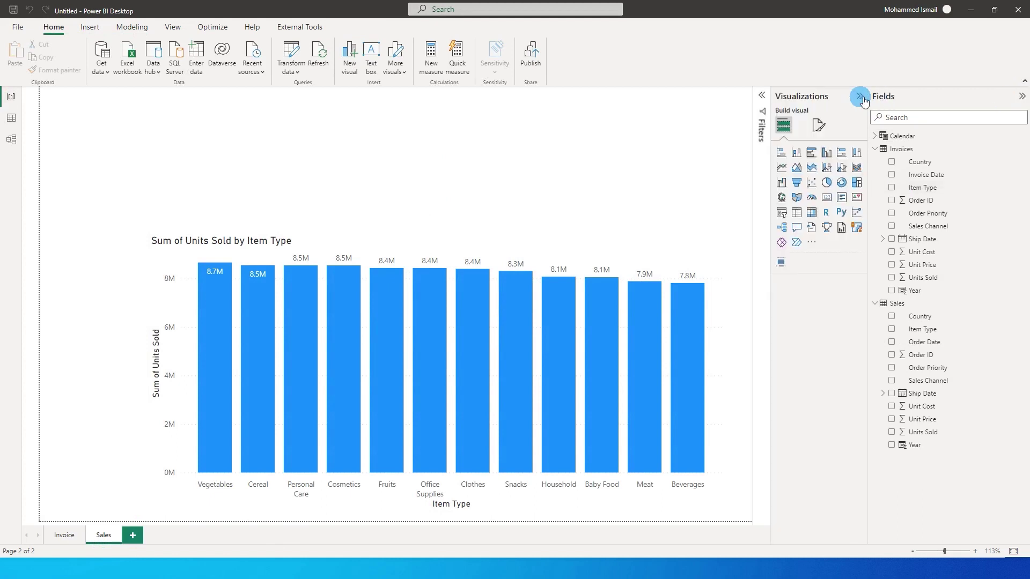
left_click(784, 262)
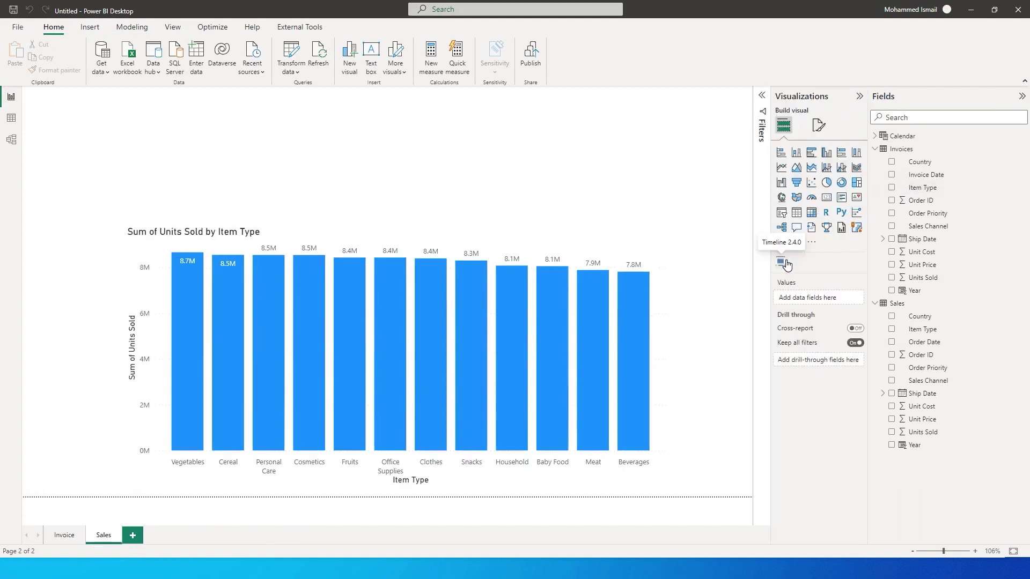
left_click_drag(275, 203, 529, 131)
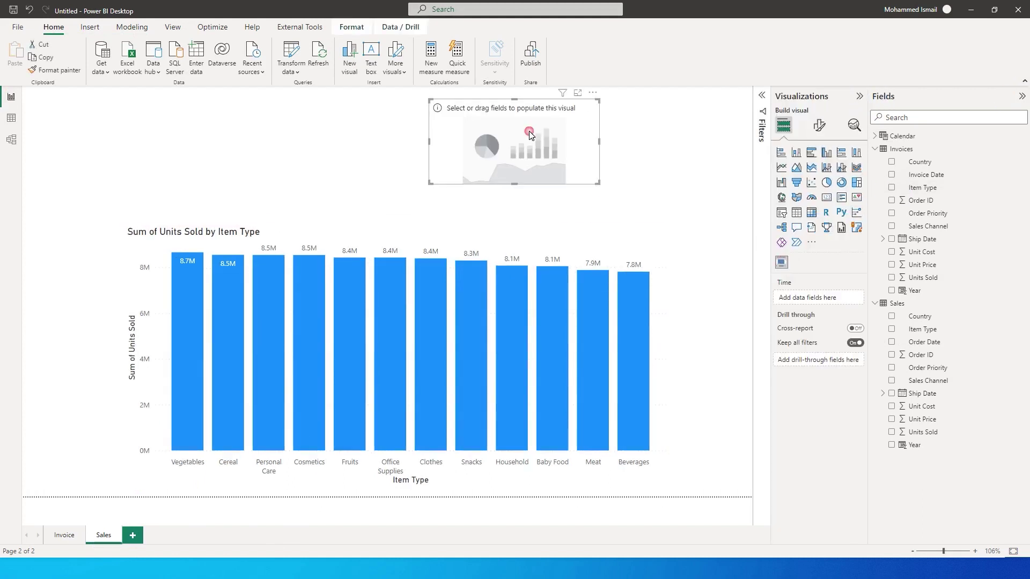
left_click_drag(589, 183, 528, 186)
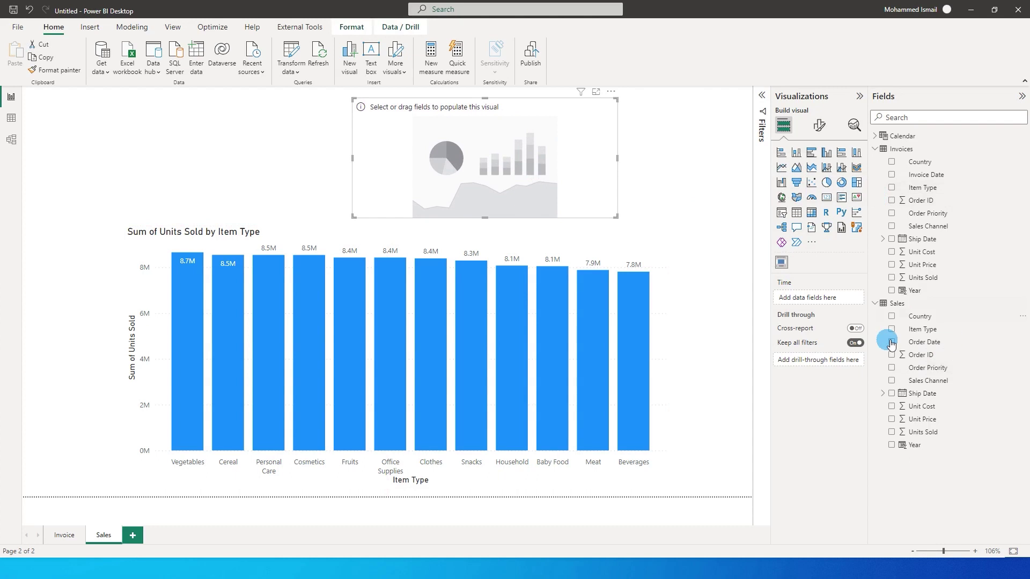
Put the Calendar Date field into the timeline's Time field.
left_click(875, 135)
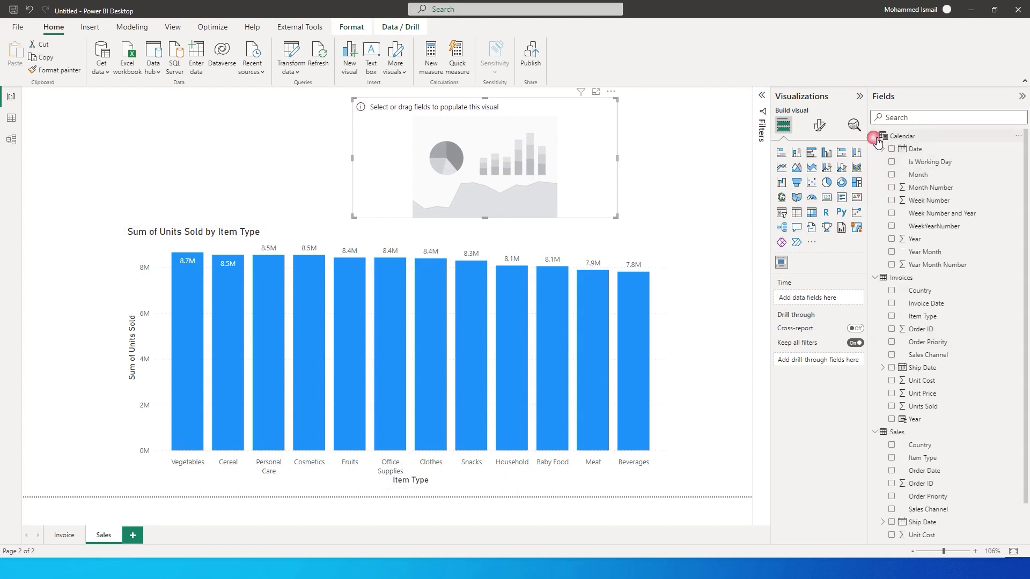
left_click(920, 150)
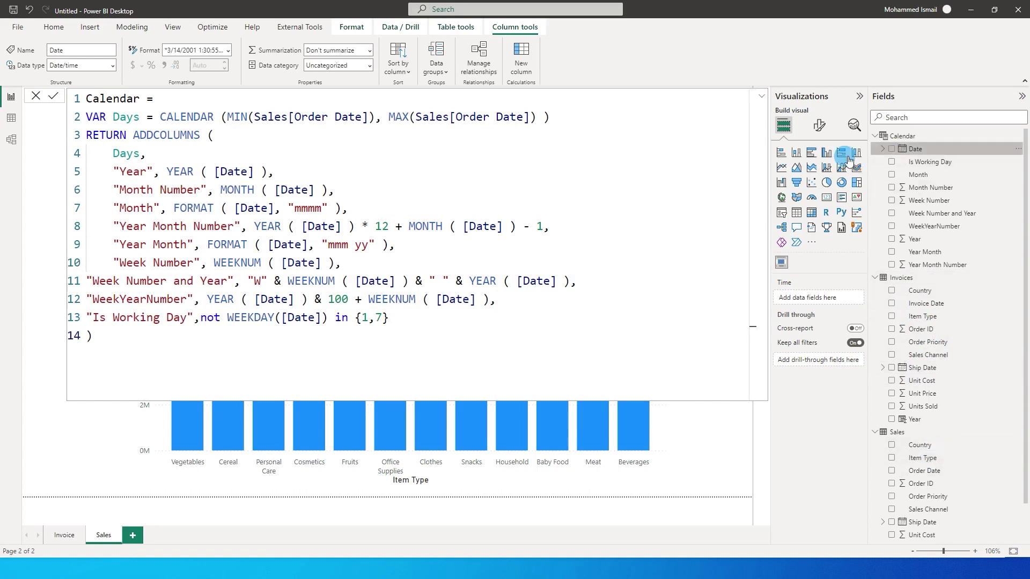
left_click_drag(922, 154, 812, 301)
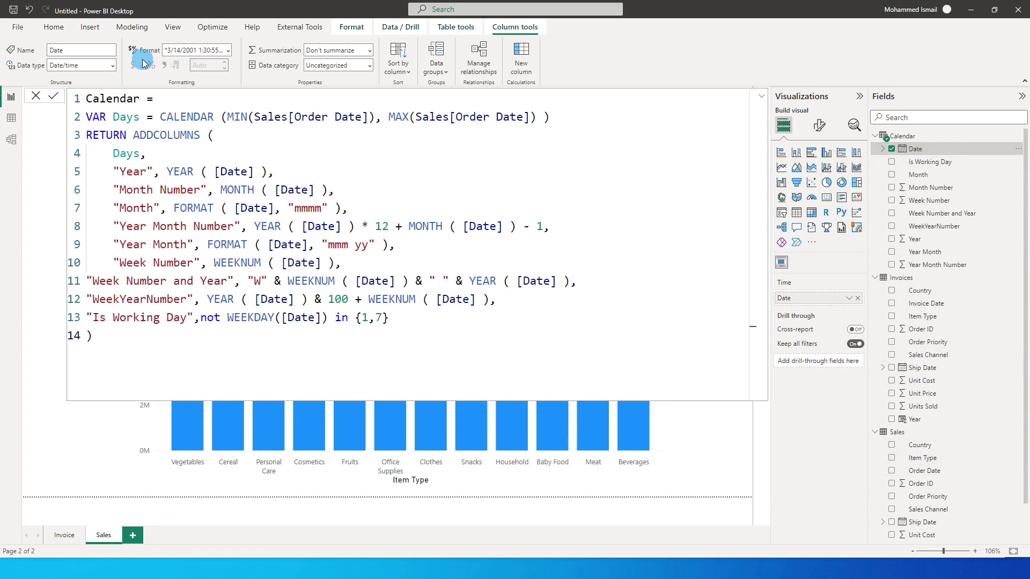
left_click(471, 109)
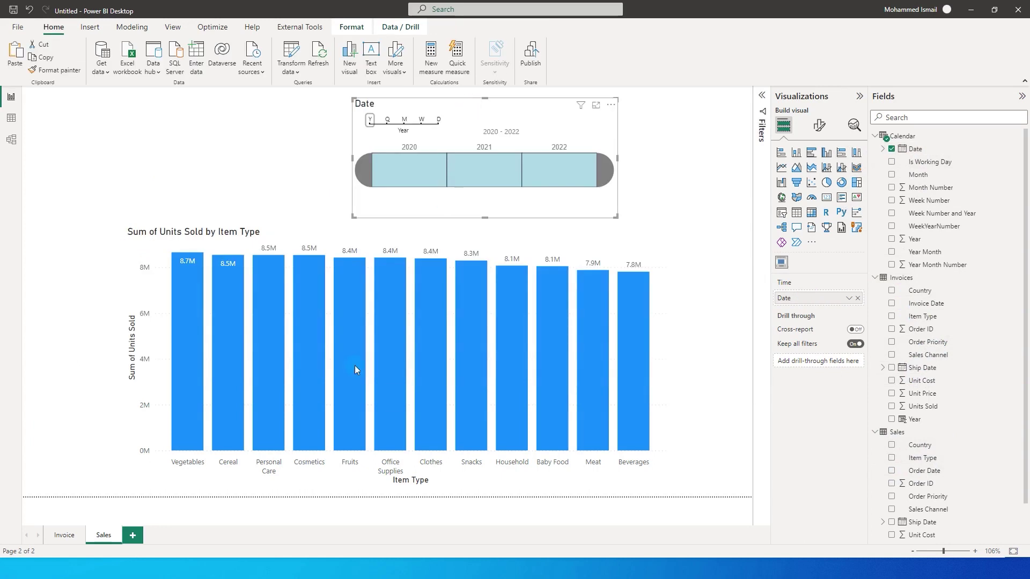
Paste a synced copy of the Date timeline onto the Invoice page and filter it to 2020.
left_click(66, 535)
key("ctrl+v")
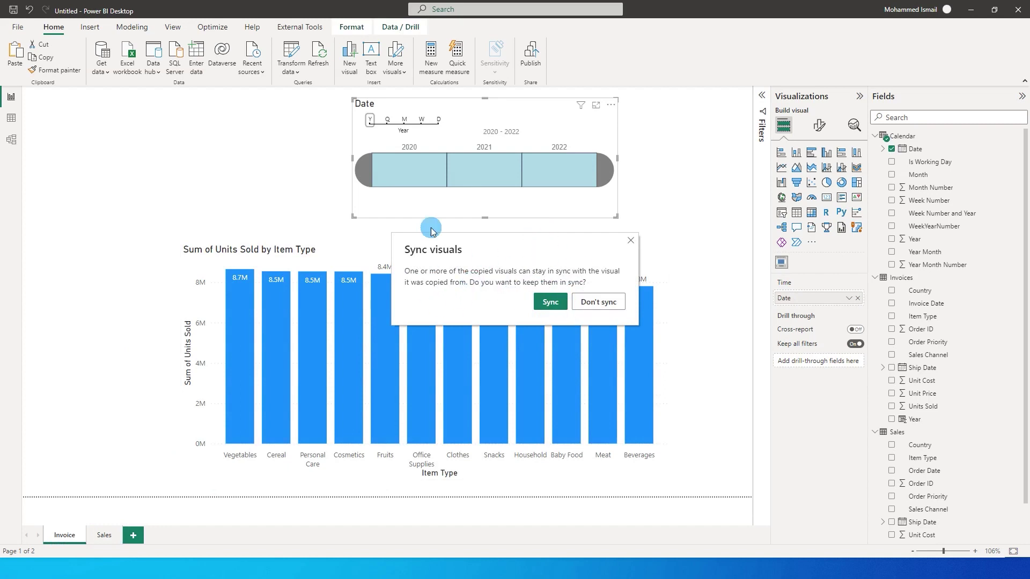
left_click(552, 304)
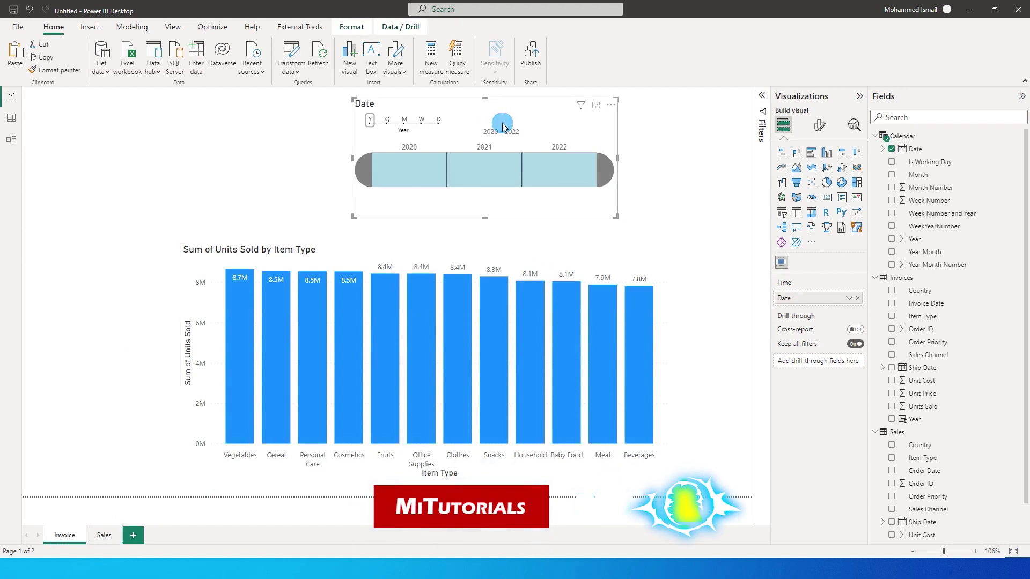
left_click(408, 177)
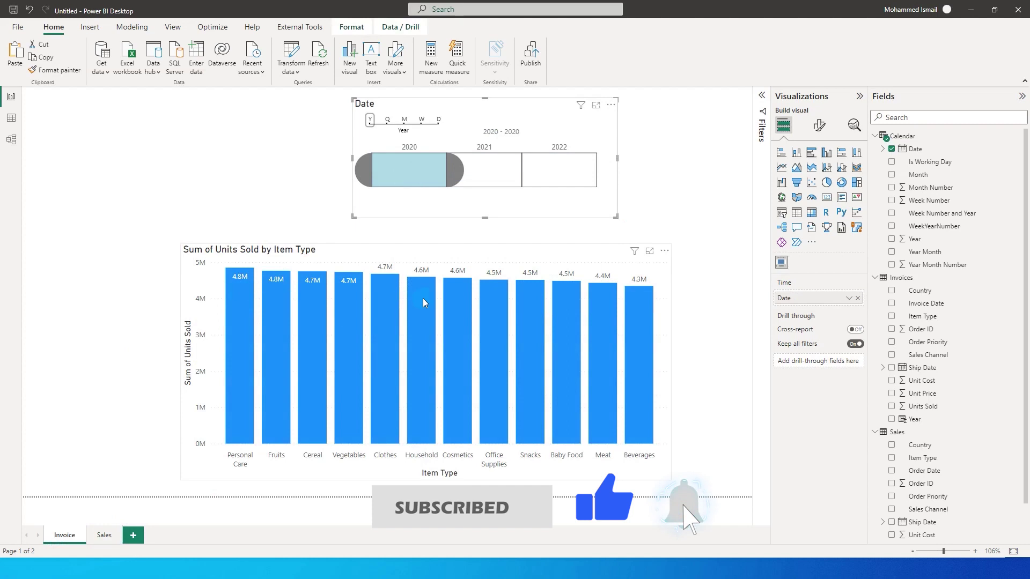
left_click(162, 258)
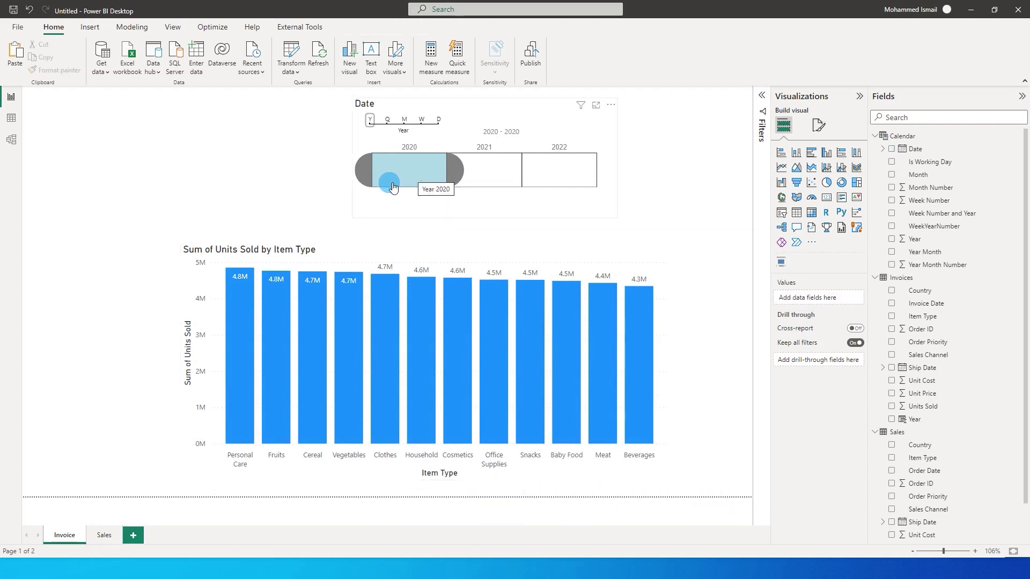
left_click(157, 170)
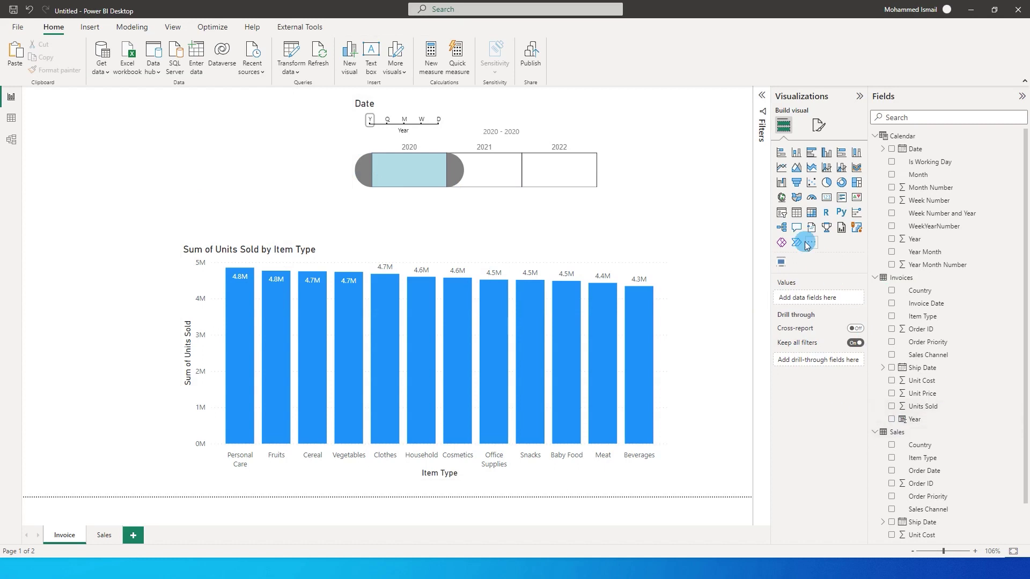
Add a narrow table of Invoices Year at the top left of the Invoice page.
left_click(797, 213)
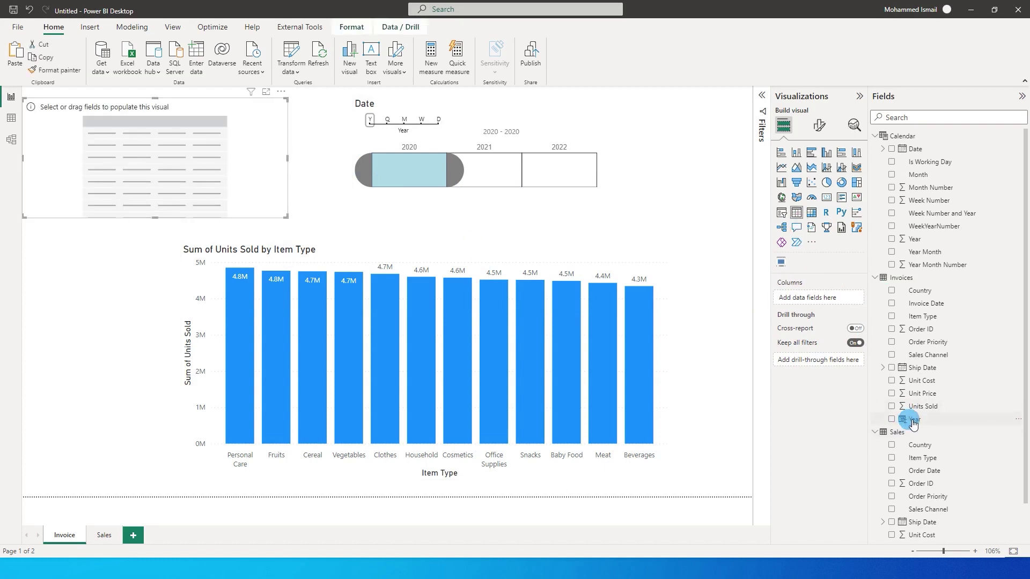
left_click_drag(915, 422, 791, 299)
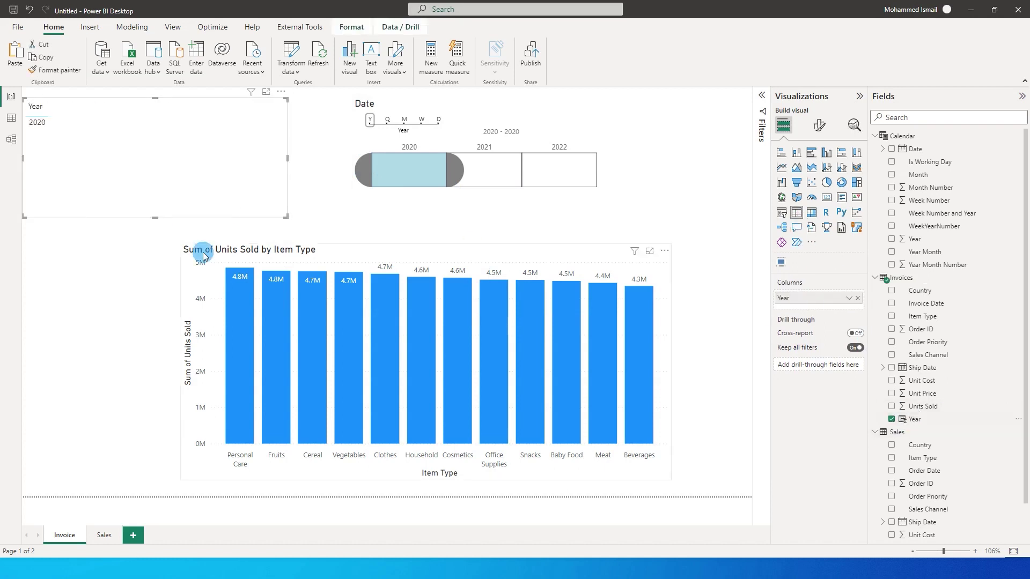
left_click_drag(287, 216, 144, 250)
left_click_drag(91, 190, 108, 206)
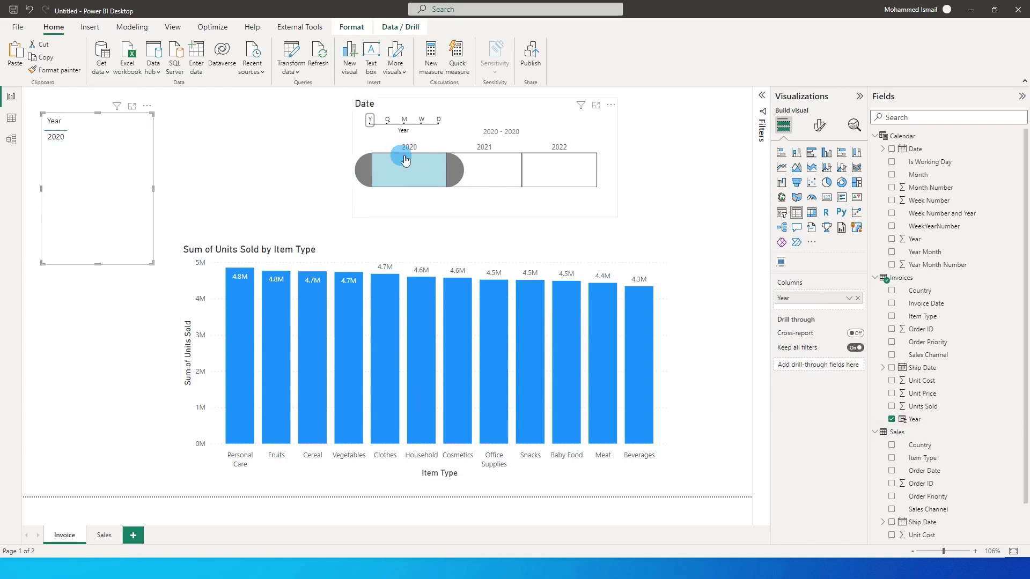
Widen the timeline to 2020–2022, narrow it back to 2020, then view the Sales page.
left_click_drag(455, 170, 592, 183)
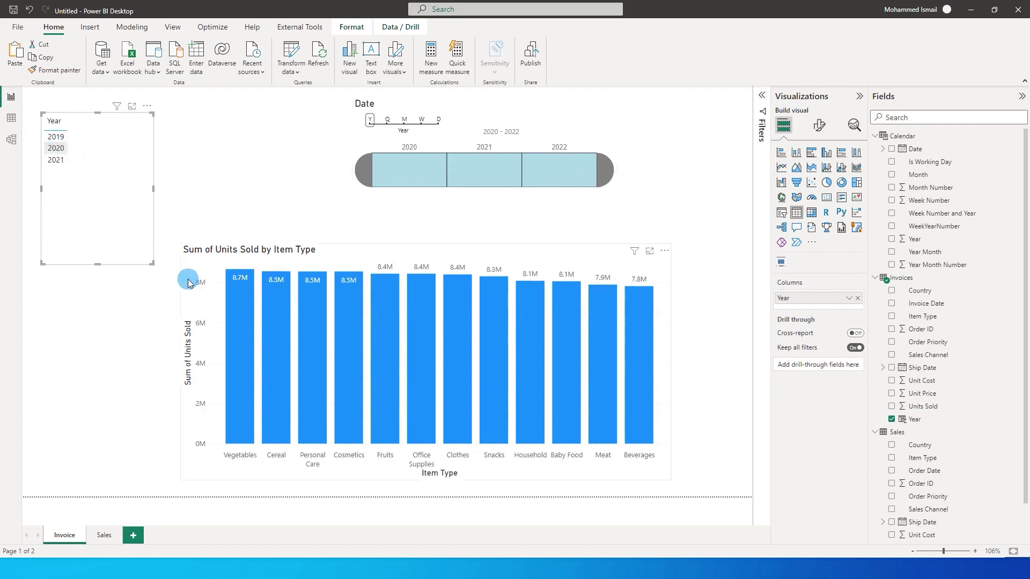
left_click(423, 176)
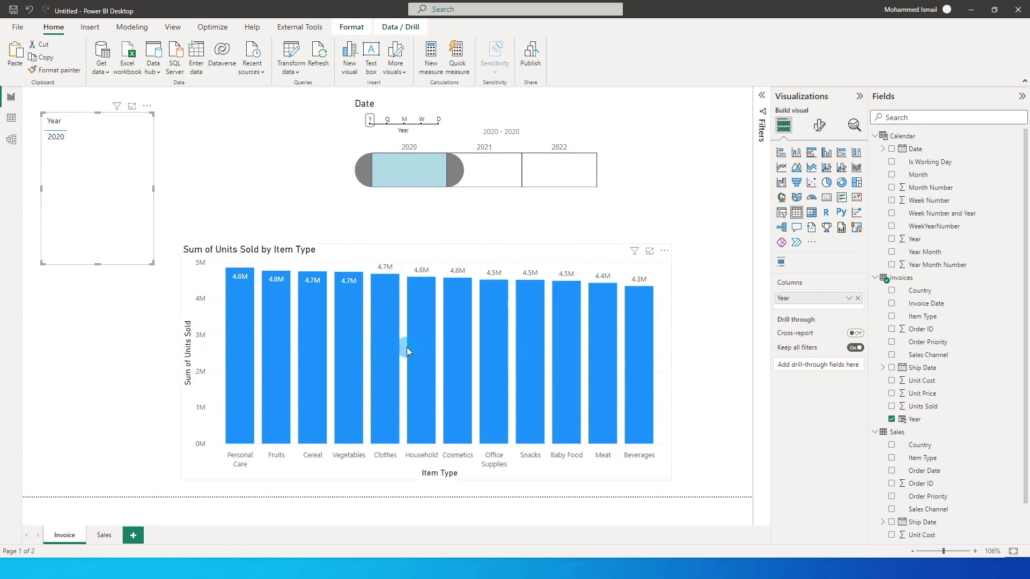
left_click(104, 535)
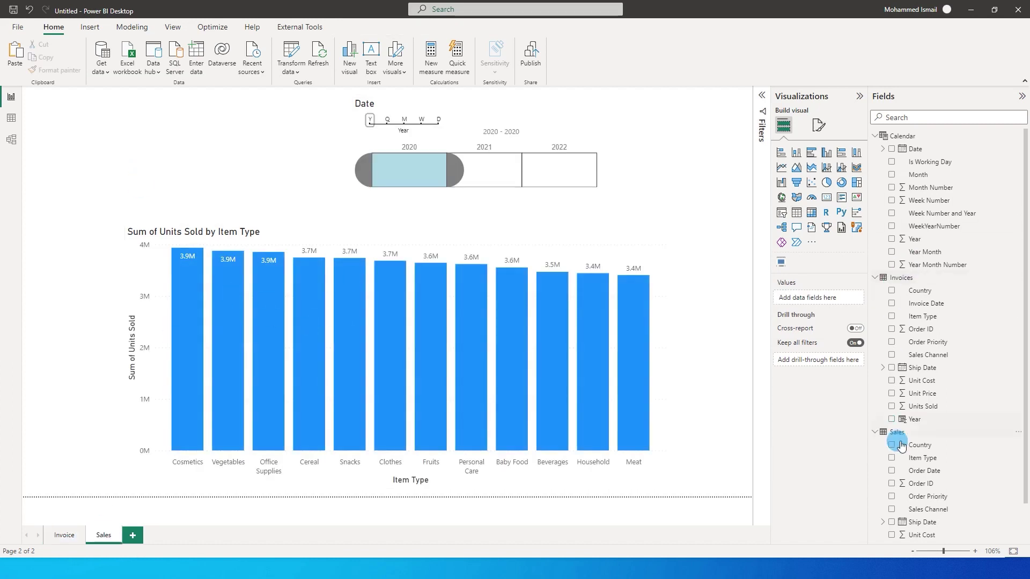
Add a narrow table of Sales Year to the Sales page.
left_click(892, 420)
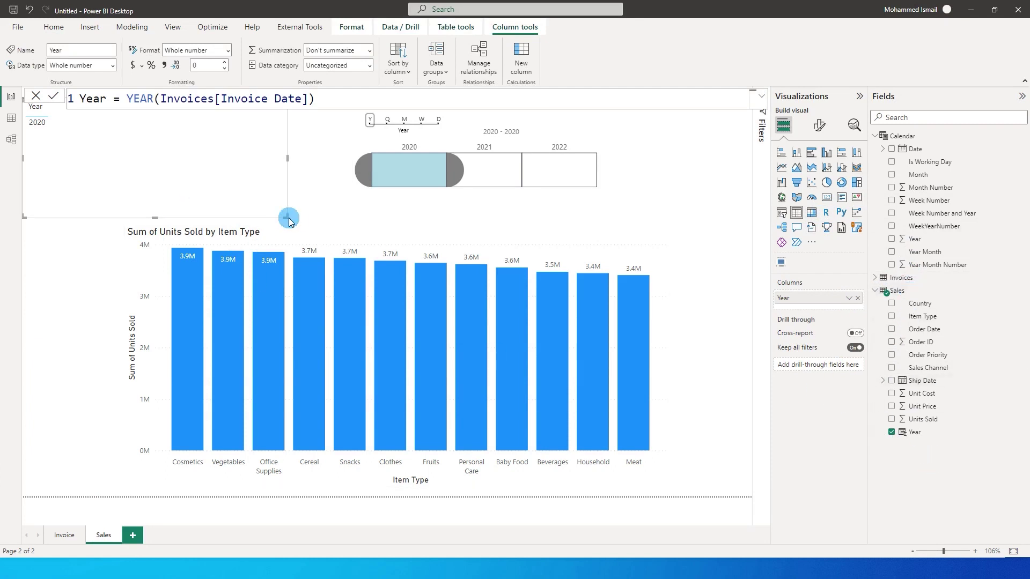
left_click_drag(288, 219, 73, 223)
left_click(131, 188)
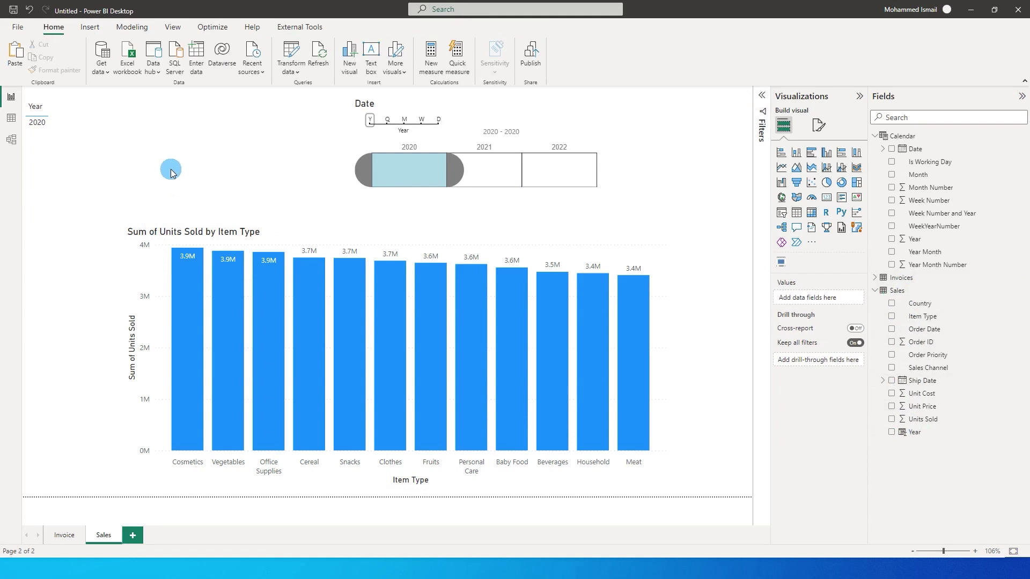
Move the timeline filter to 2021, select 2021 in the Year table, and check the Invoice page.
left_click_drag(384, 185, 485, 184)
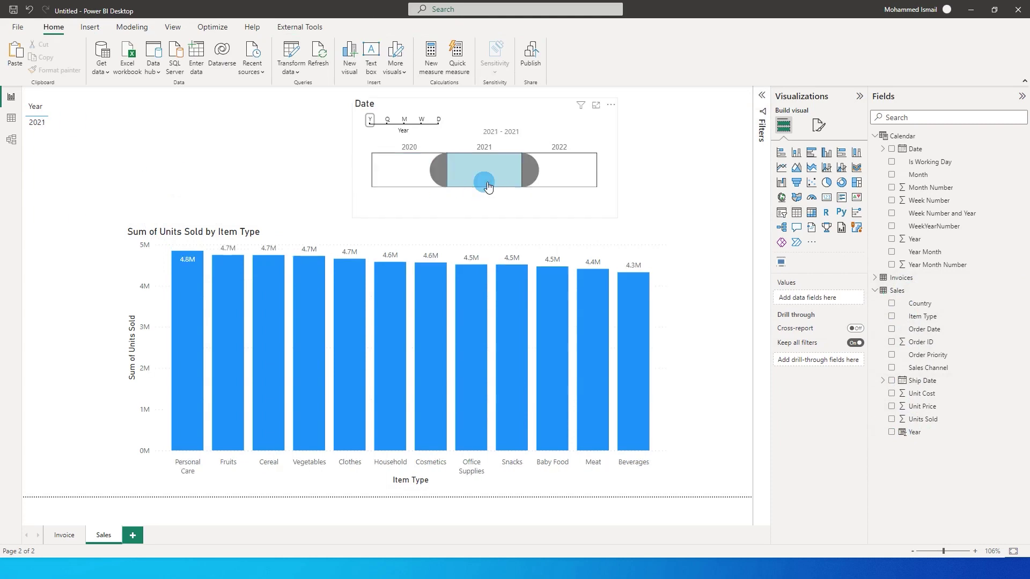
left_click(203, 496)
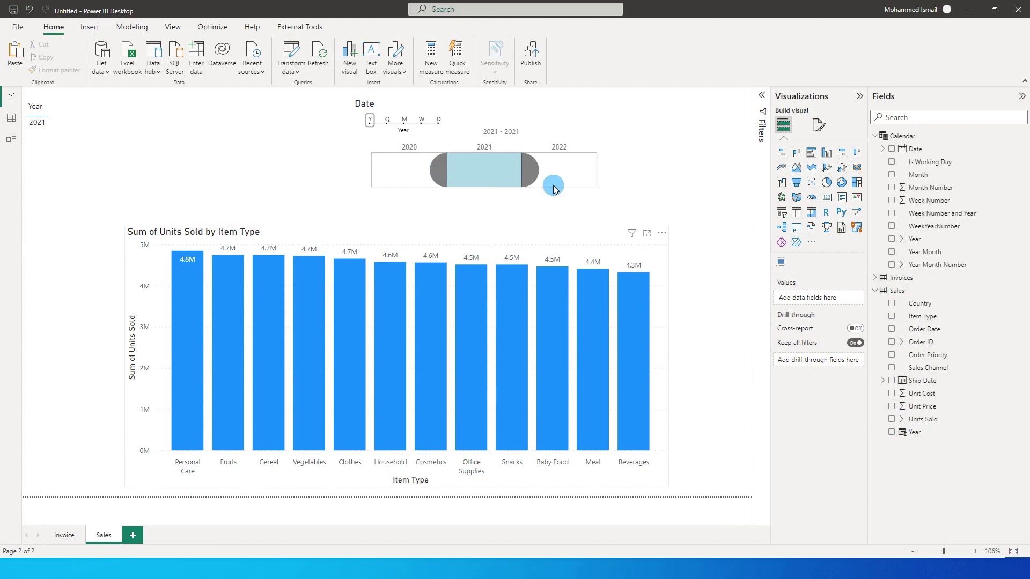
left_click(38, 129)
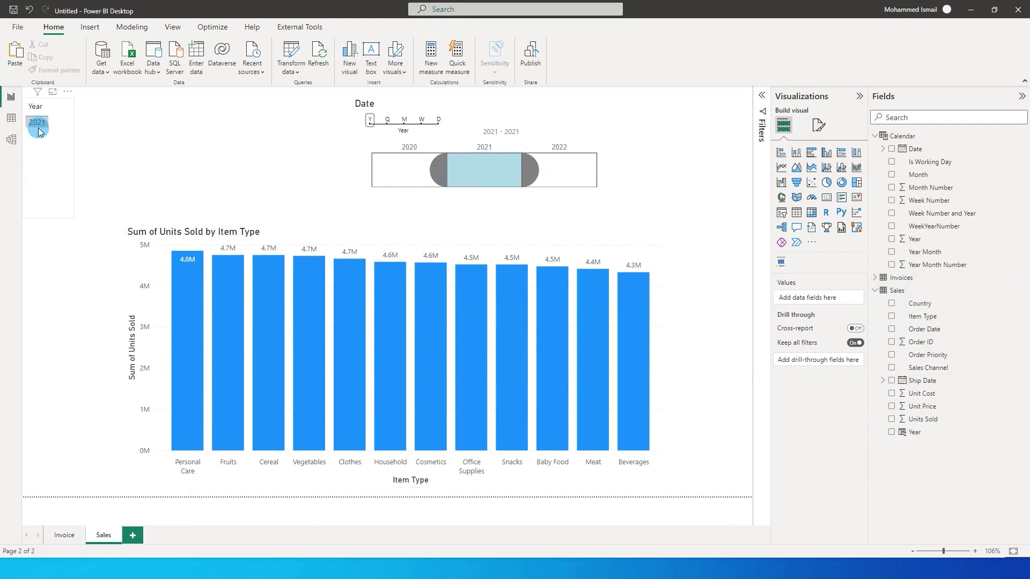
left_click(63, 539)
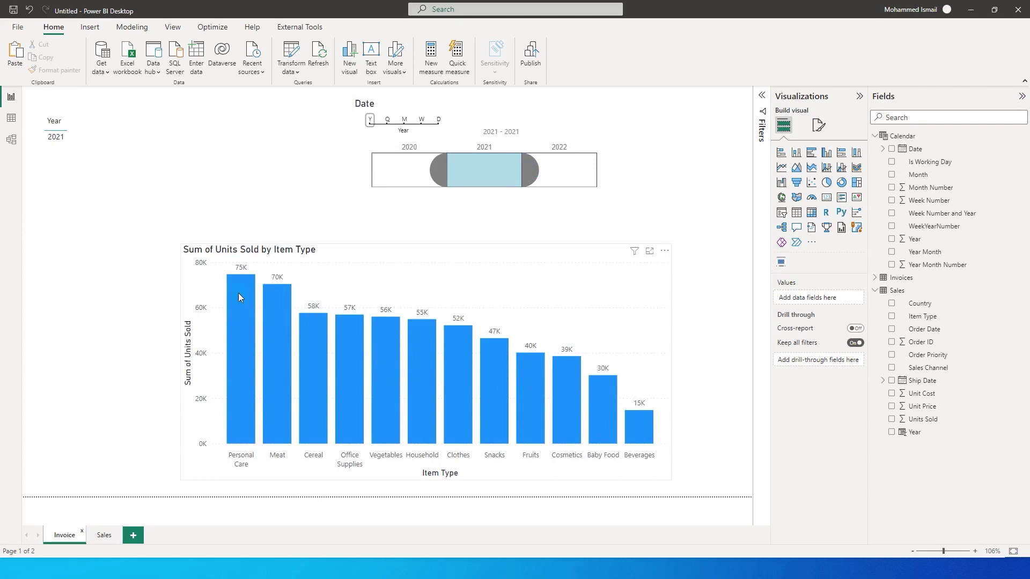
Set the Invoice page's synced Date timeline back to 2020 and confirm it on the Sales page.
left_click(78, 148)
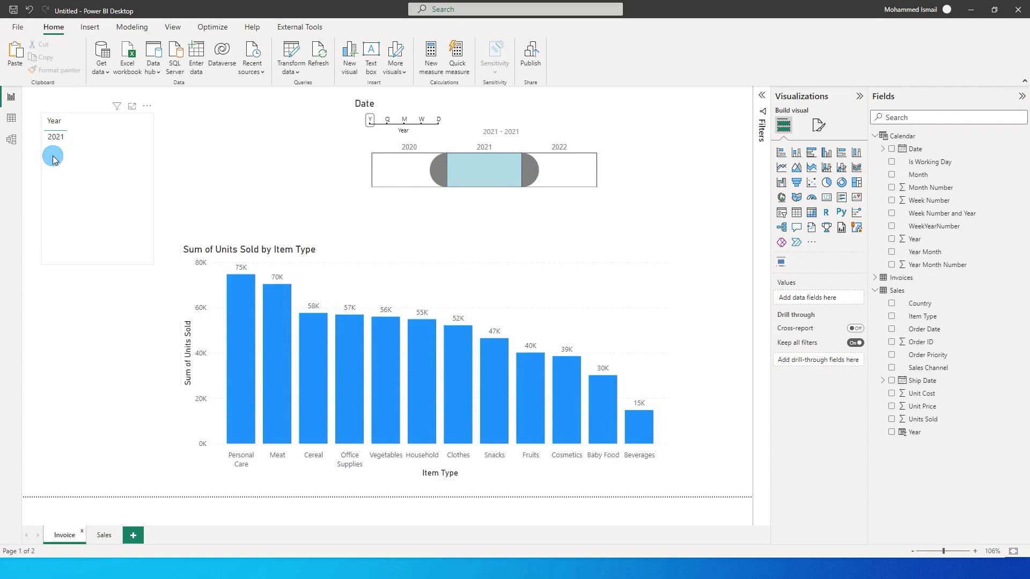
left_click(56, 140)
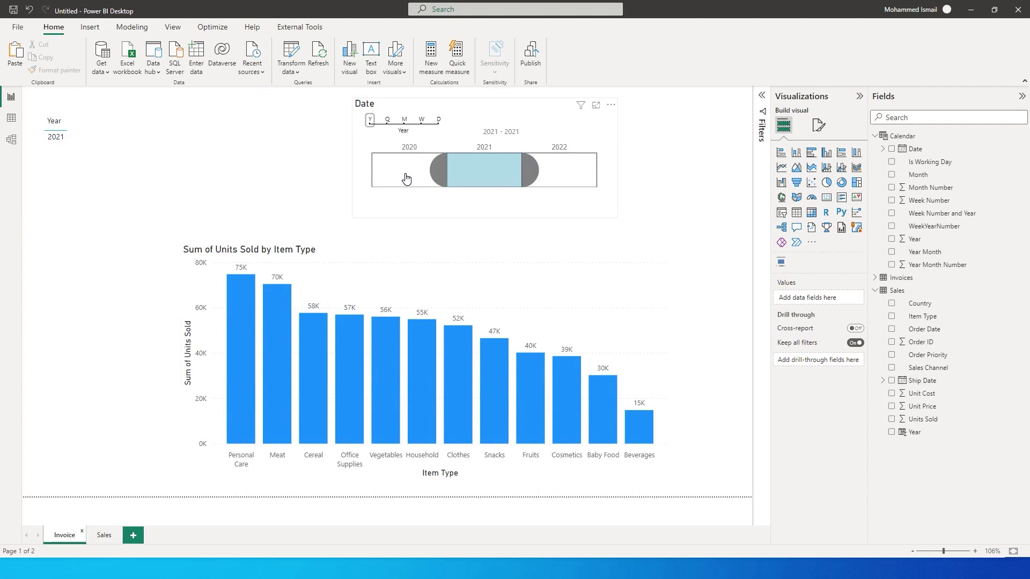
left_click(405, 174)
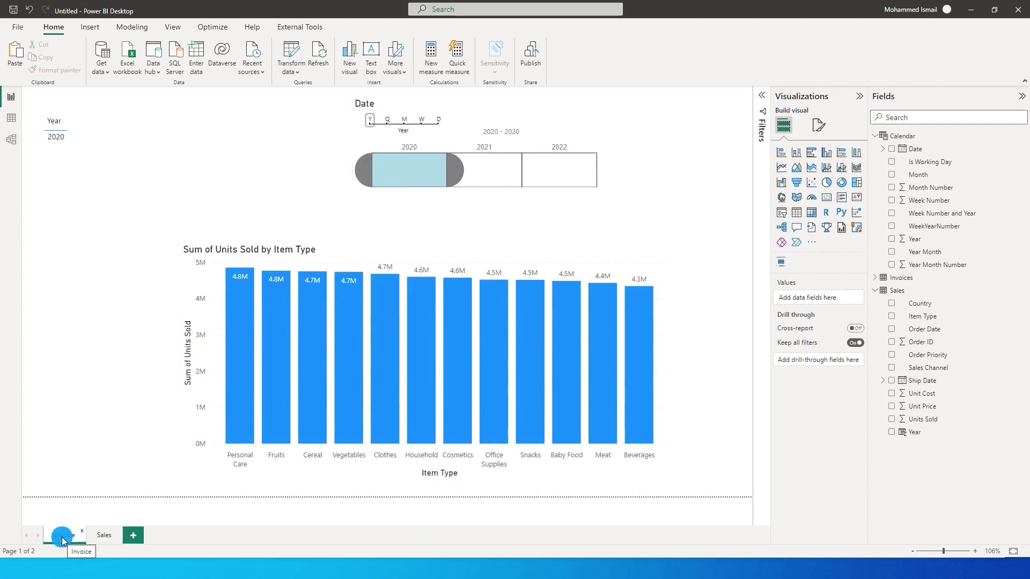
left_click(103, 541)
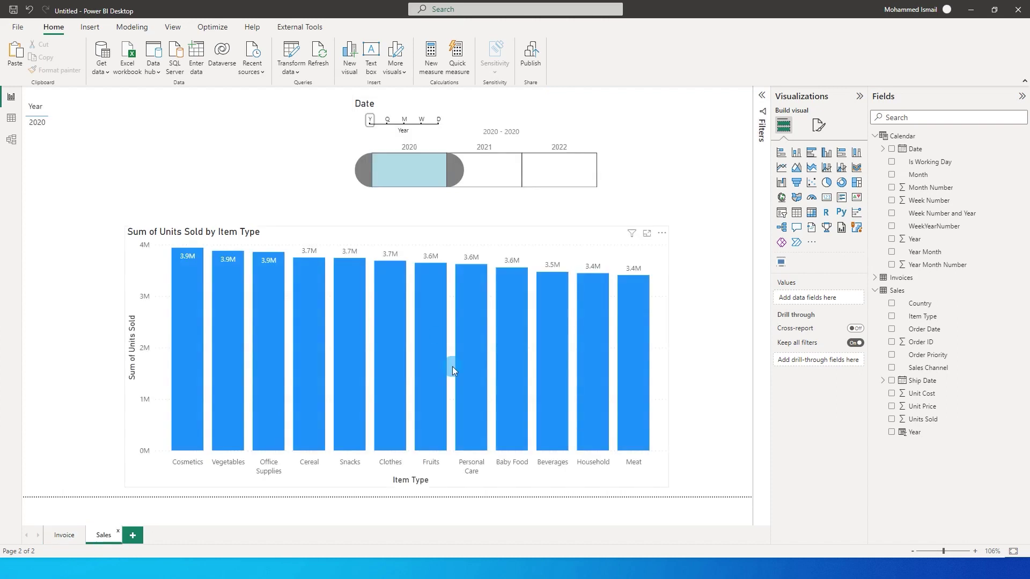